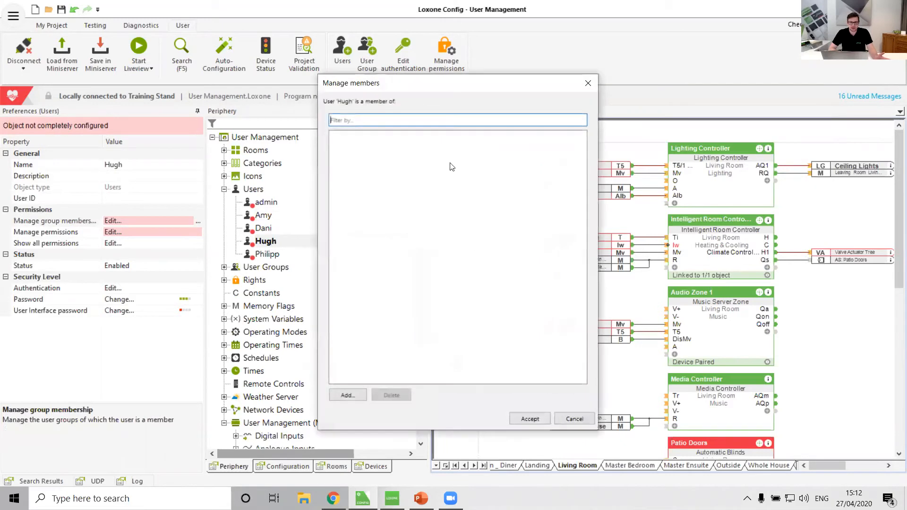
{"action": "left_click", "coordinate": [349, 394]}
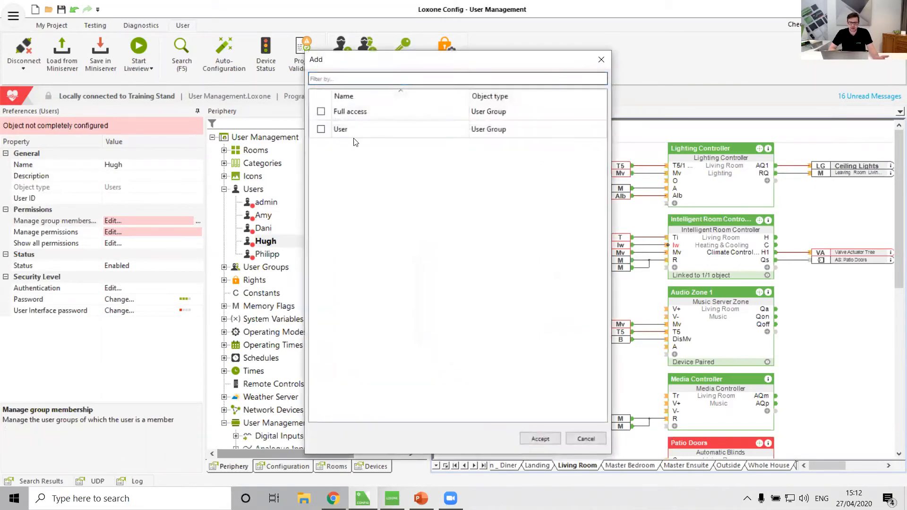
{"action": "left_click", "coordinate": [321, 129]}
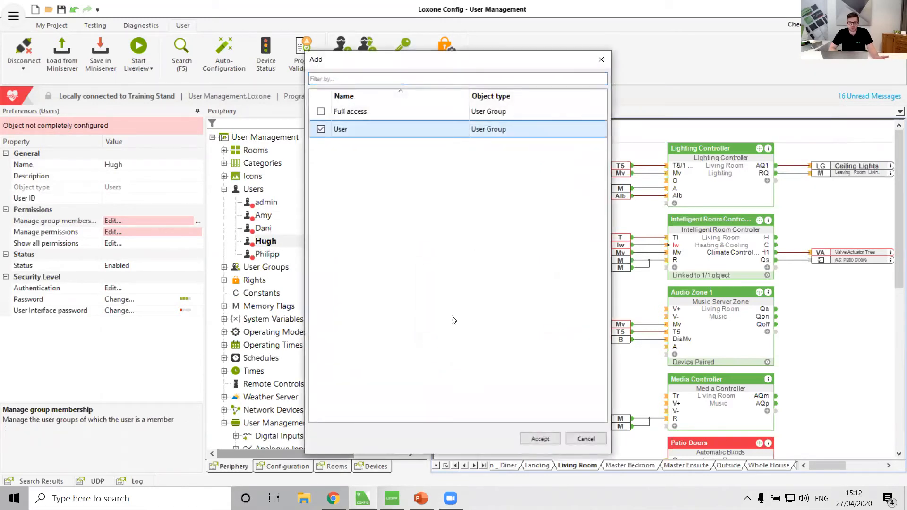
{"action": "left_click", "coordinate": [541, 439]}
{"action": "left_click", "coordinate": [577, 419]}
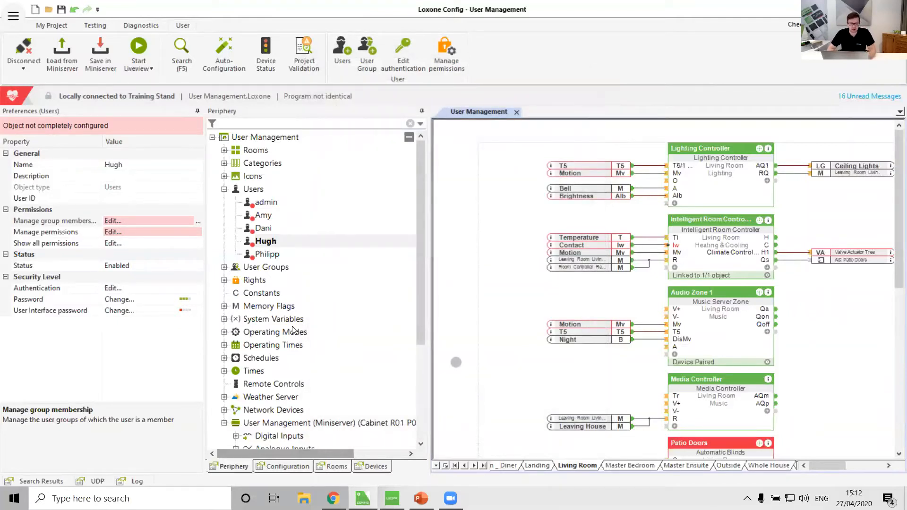
Step: Check which members belong to the Full access user group, leaving the membership as it is
{"action": "left_click", "coordinate": [224, 268]}
{"action": "left_click", "coordinate": [272, 281]}
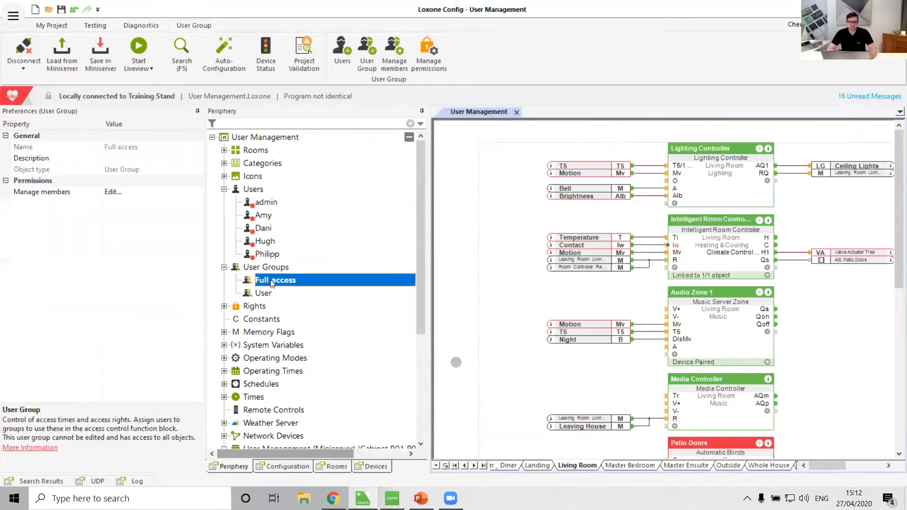
{"action": "left_click", "coordinate": [383, 56]}
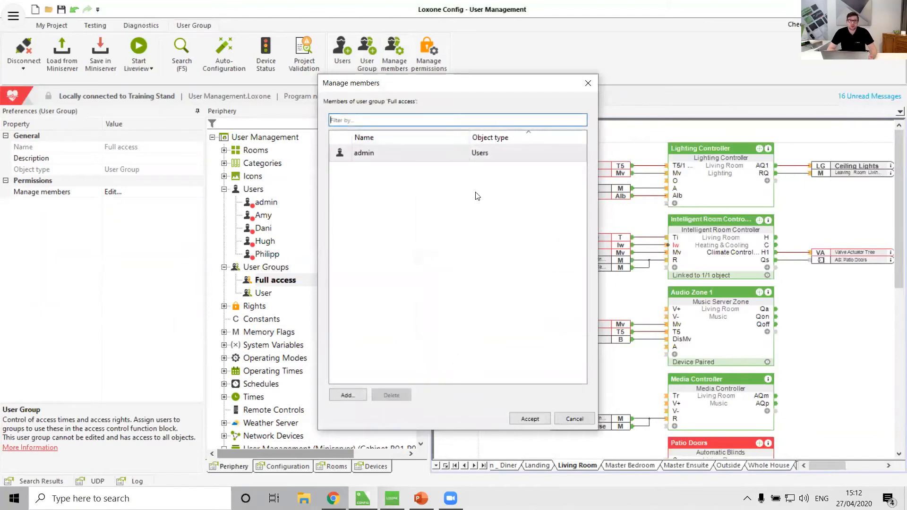
{"action": "left_click", "coordinate": [582, 419]}
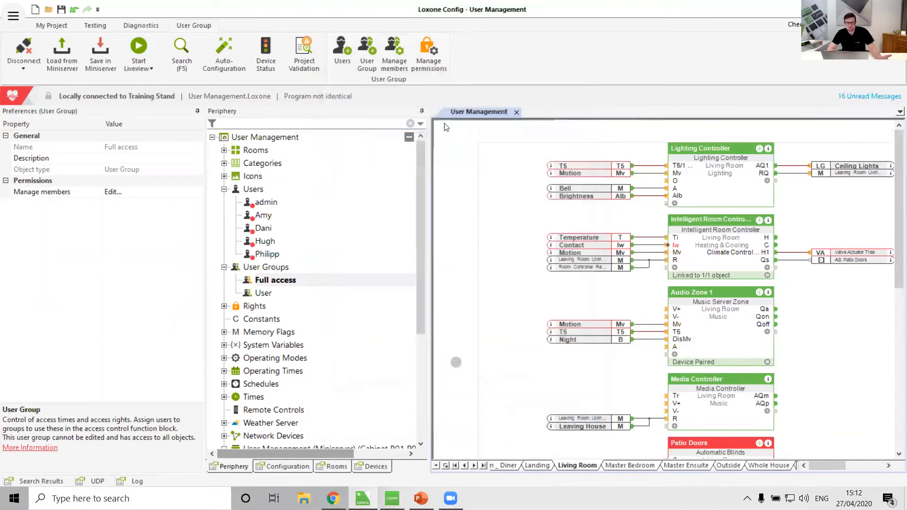
Step: Grant the User group the Autopilot Designer right in the permission management
{"action": "left_click", "coordinate": [429, 56]}
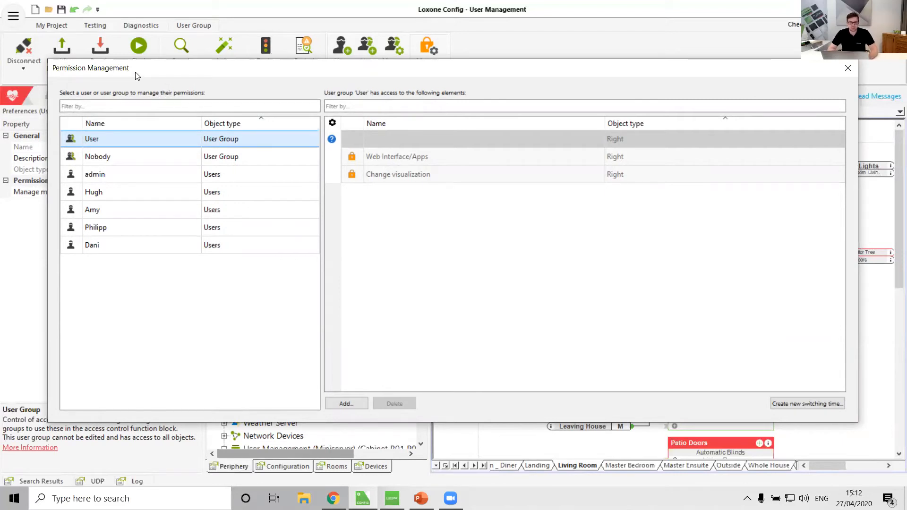
{"action": "left_click_drag", "start_coordinate": [140, 77], "coordinate": [169, 90]}
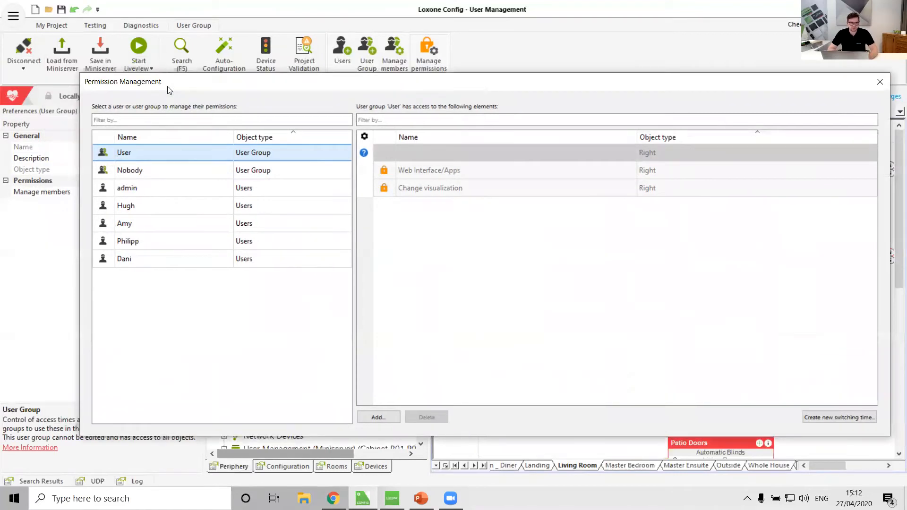
{"action": "left_click", "coordinate": [140, 170]}
{"action": "left_click", "coordinate": [140, 151]}
{"action": "left_click", "coordinate": [378, 418]}
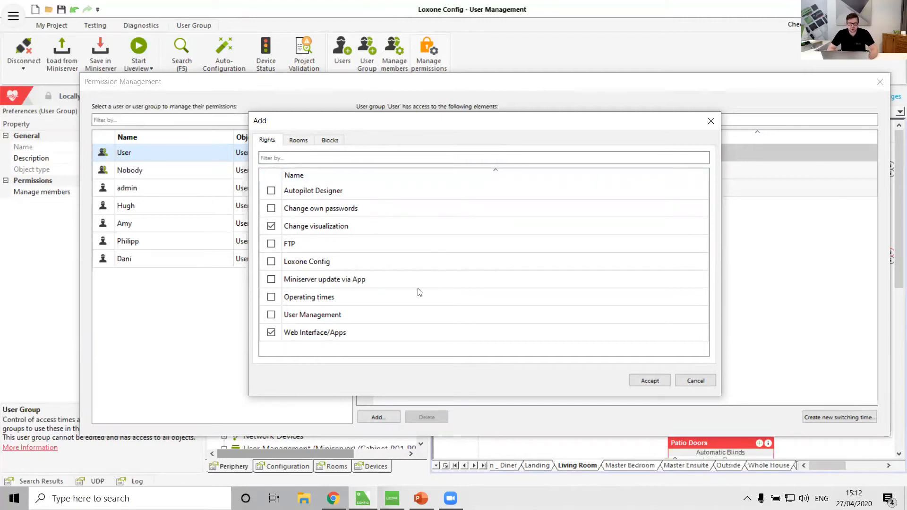
{"action": "left_click", "coordinate": [272, 191]}
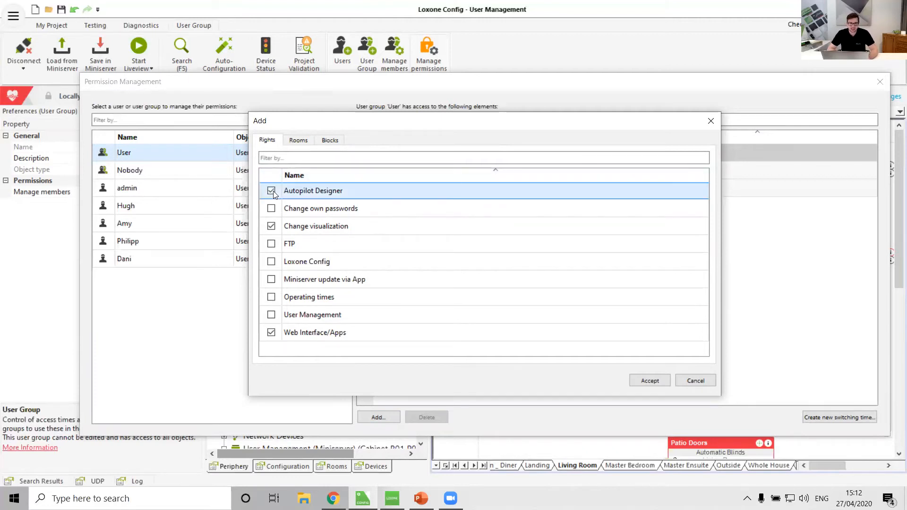
{"action": "left_click", "coordinate": [650, 380]}
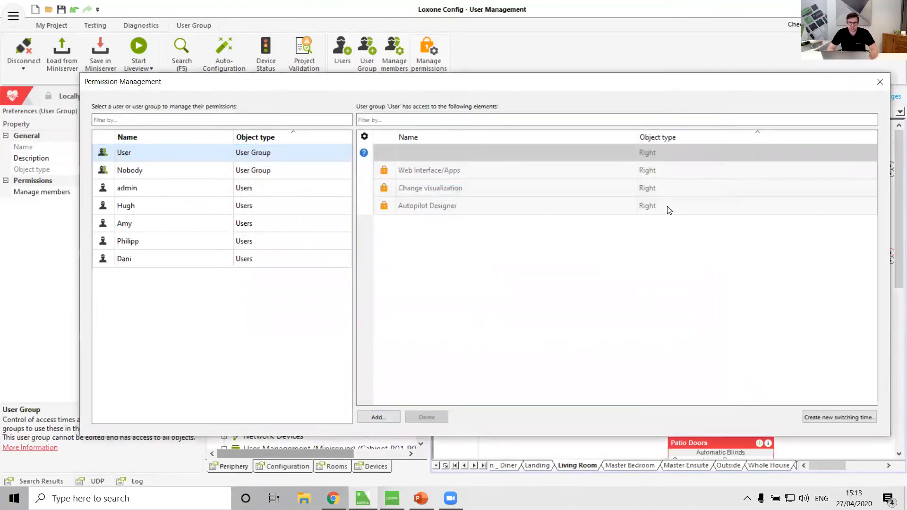
Step: Give the User group access to the Touch & Grill block in the Kitchen _ Diner
{"action": "left_click", "coordinate": [378, 418]}
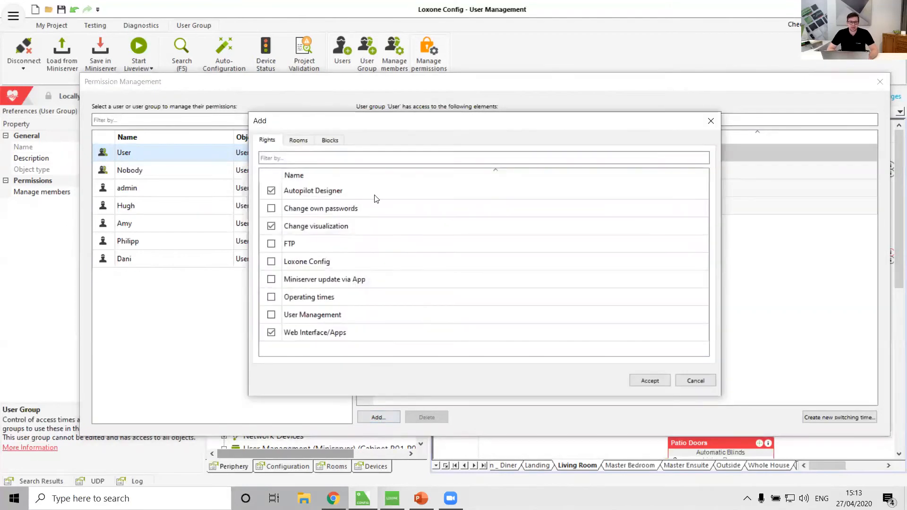
{"action": "left_click", "coordinate": [298, 142]}
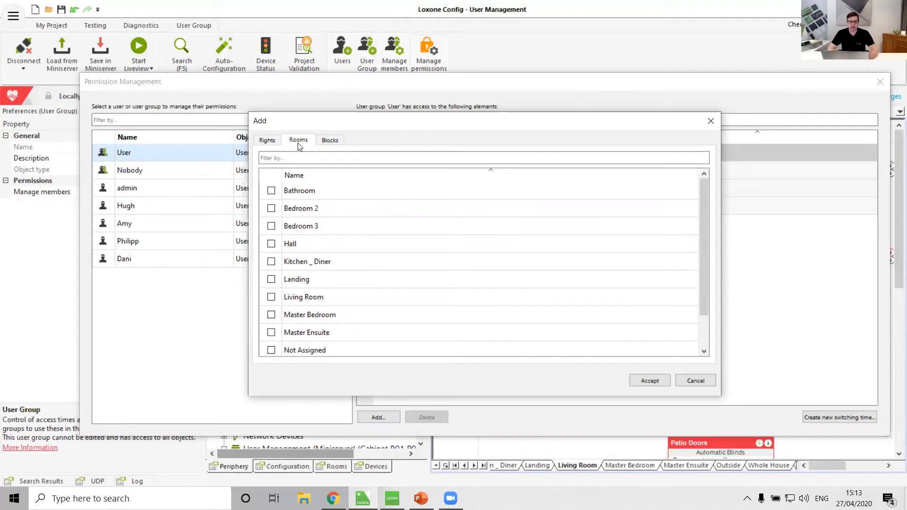
{"action": "left_click", "coordinate": [331, 141]}
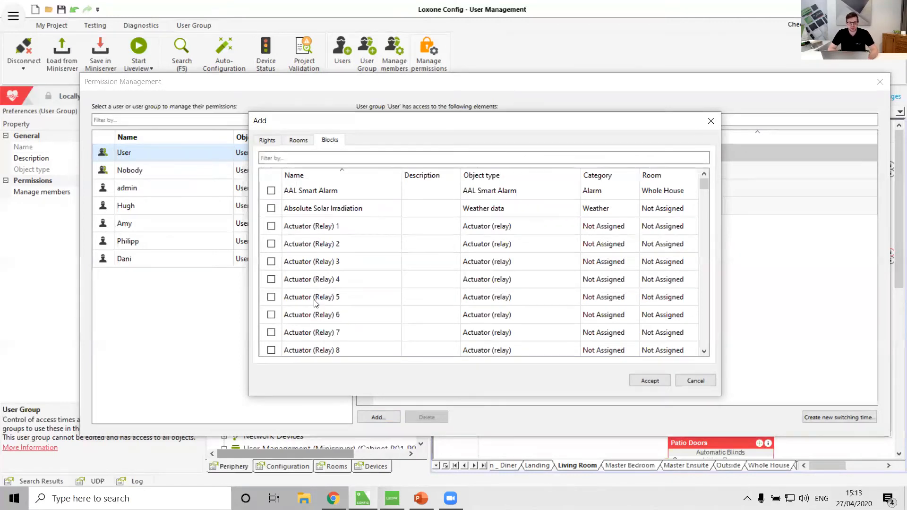
{"action": "scroll", "coordinate": [314, 302], "scroll_direction": "down", "scroll_amount": 15}
{"action": "scroll", "coordinate": [316, 302], "scroll_direction": "down", "scroll_amount": 20}
{"action": "scroll", "coordinate": [315, 303], "scroll_direction": "up", "scroll_amount": 5}
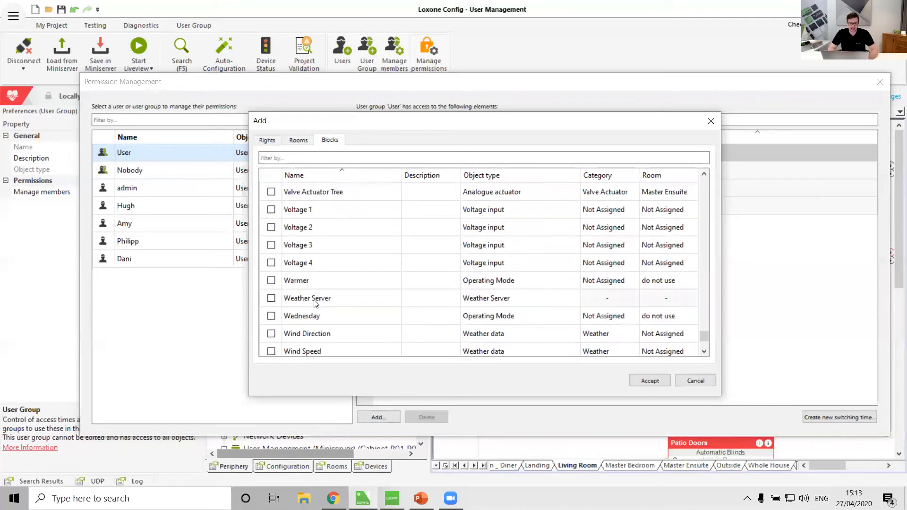
{"action": "scroll", "coordinate": [314, 300], "scroll_direction": "up", "scroll_amount": 3}
{"action": "scroll", "coordinate": [315, 300], "scroll_direction": "down", "scroll_amount": 2}
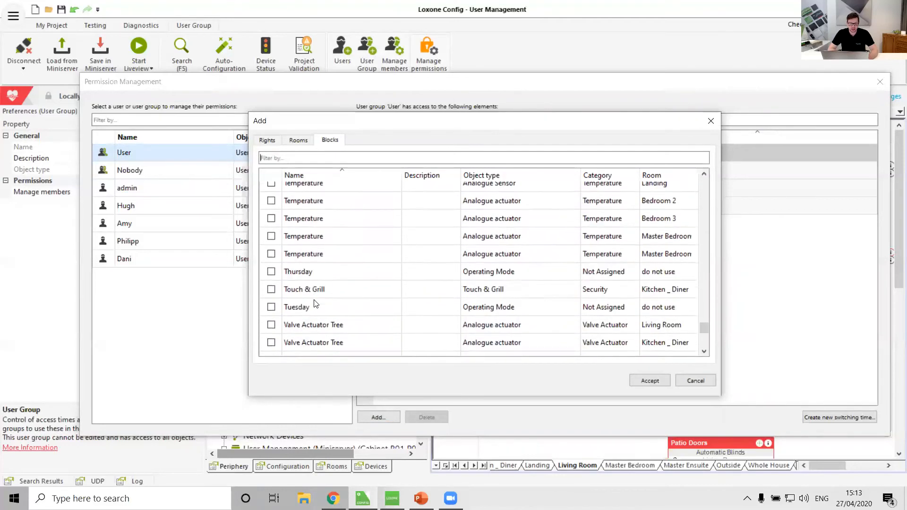
{"action": "left_click", "coordinate": [271, 273]}
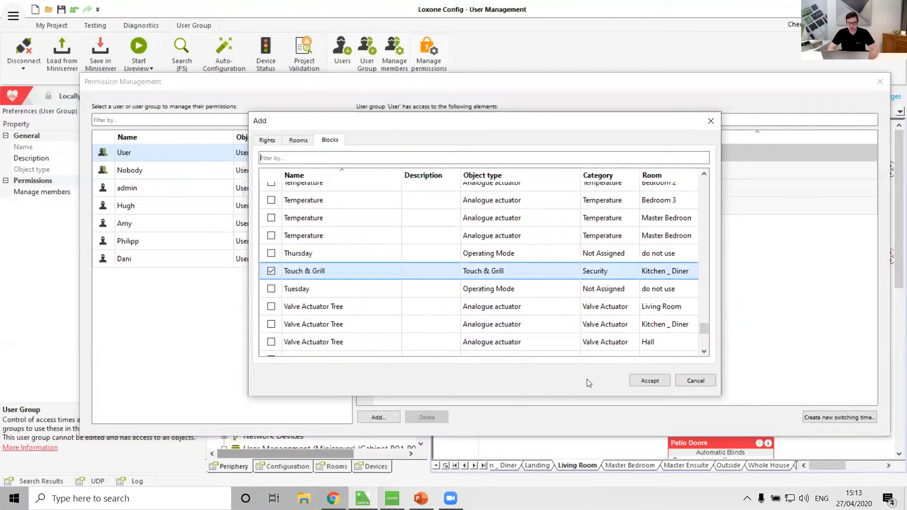
{"action": "left_click", "coordinate": [639, 379]}
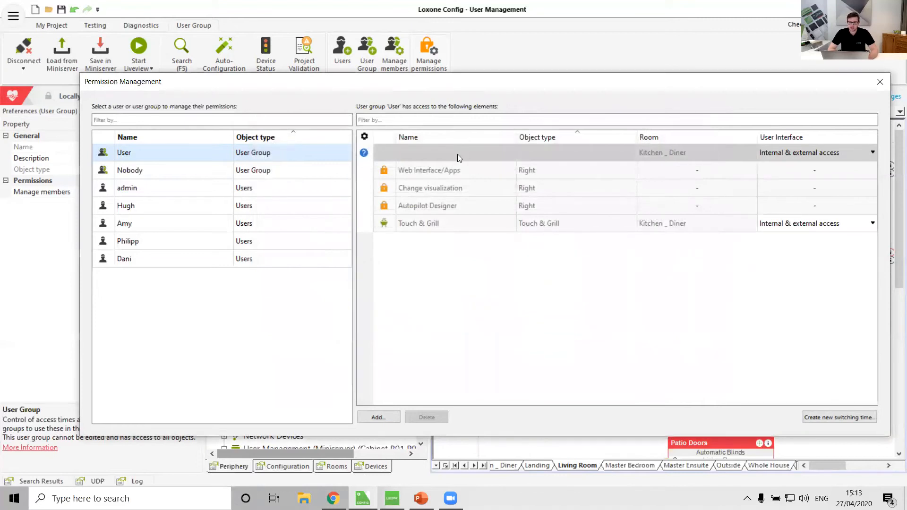
Step: Examine the user interface access options for Touch & Grill and the permissions of the user listed below admin
{"action": "left_click", "coordinate": [871, 224]}
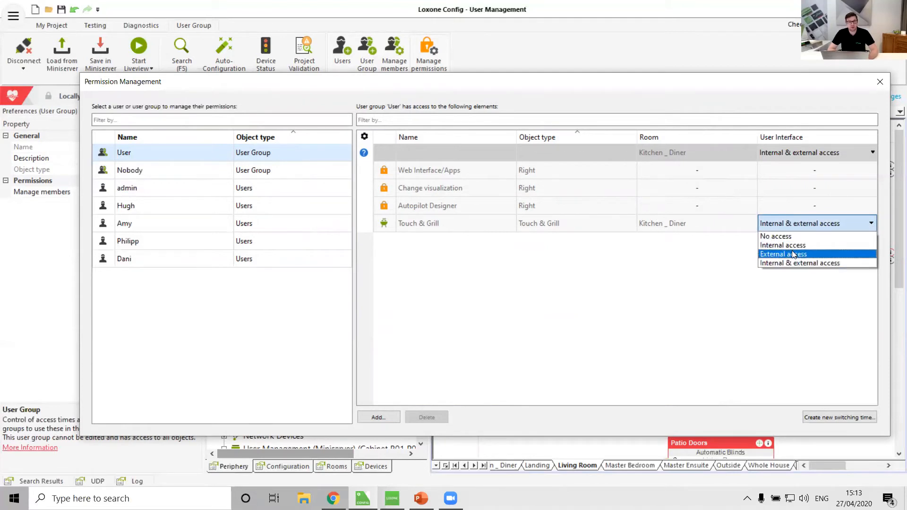
{"action": "left_click", "coordinate": [633, 292]}
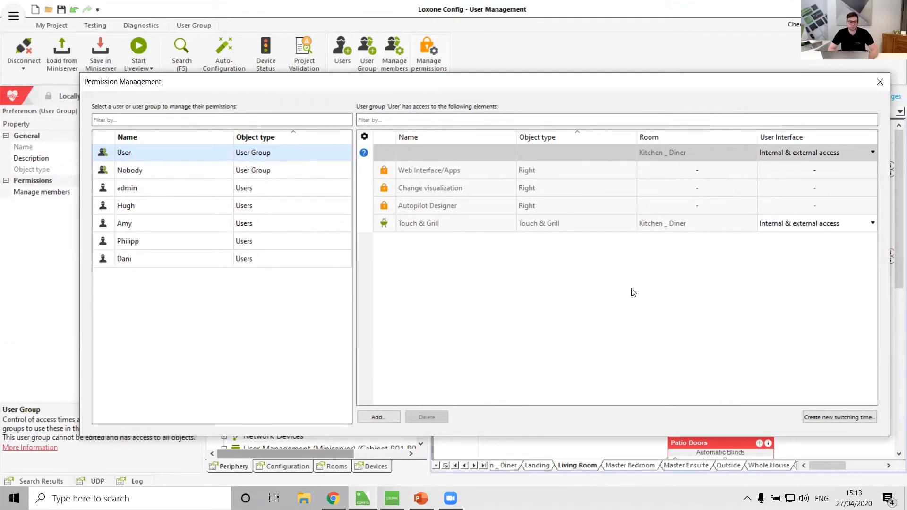
{"action": "left_click", "coordinate": [126, 208]}
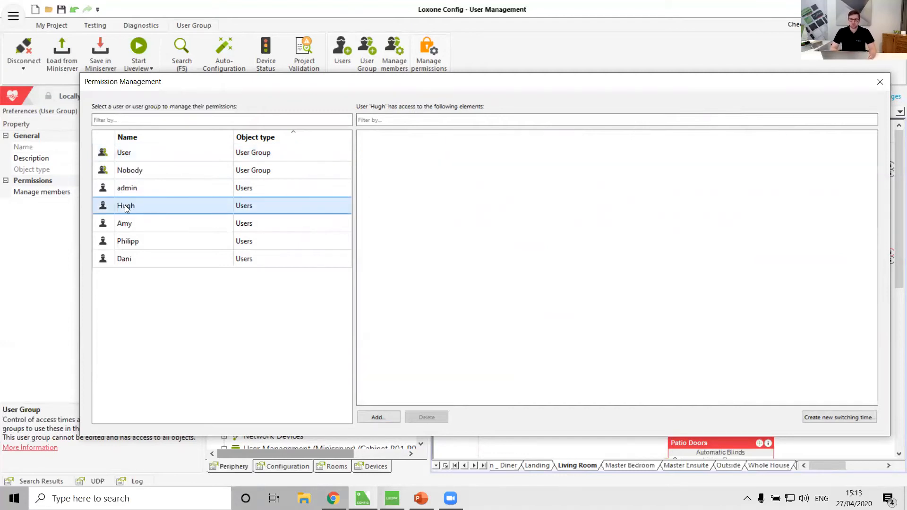
{"action": "left_click", "coordinate": [880, 82]}
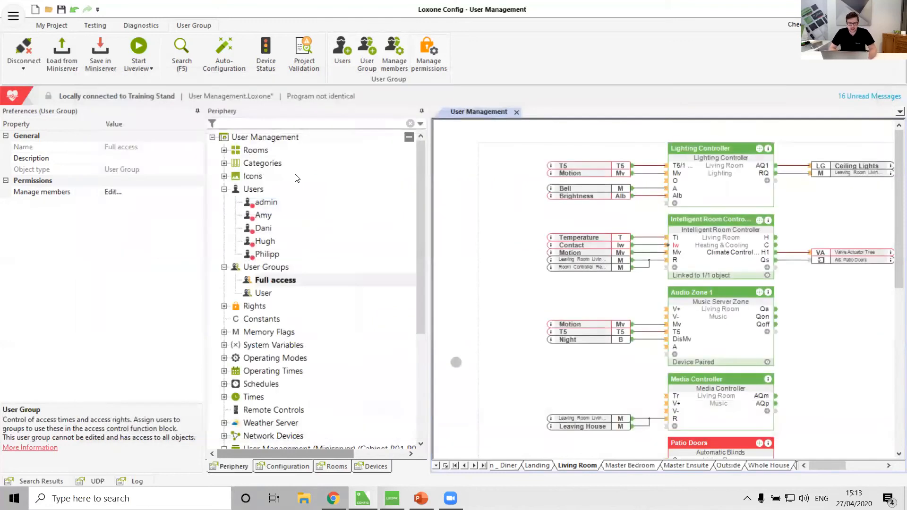
Step: Create a new user group named Senior Management
{"action": "left_click", "coordinate": [266, 269]}
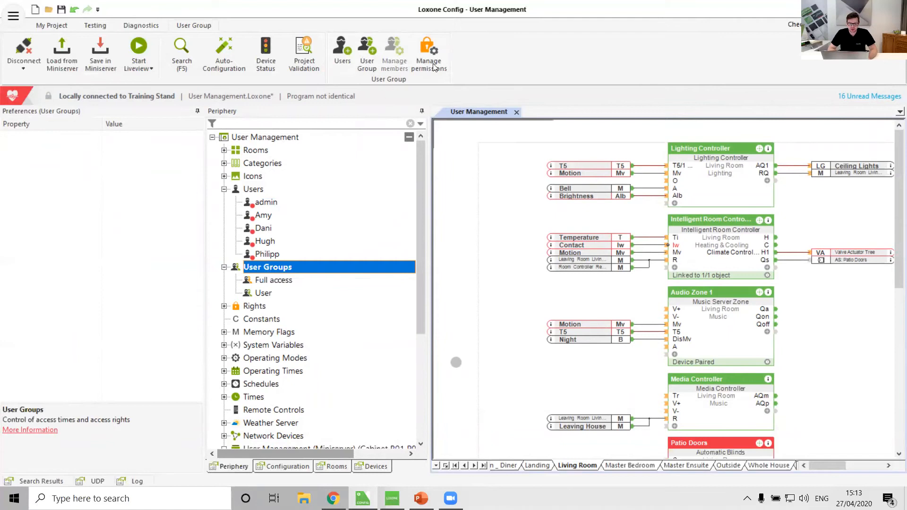
{"action": "left_click", "coordinate": [358, 63]}
{"action": "type", "text": "S"}
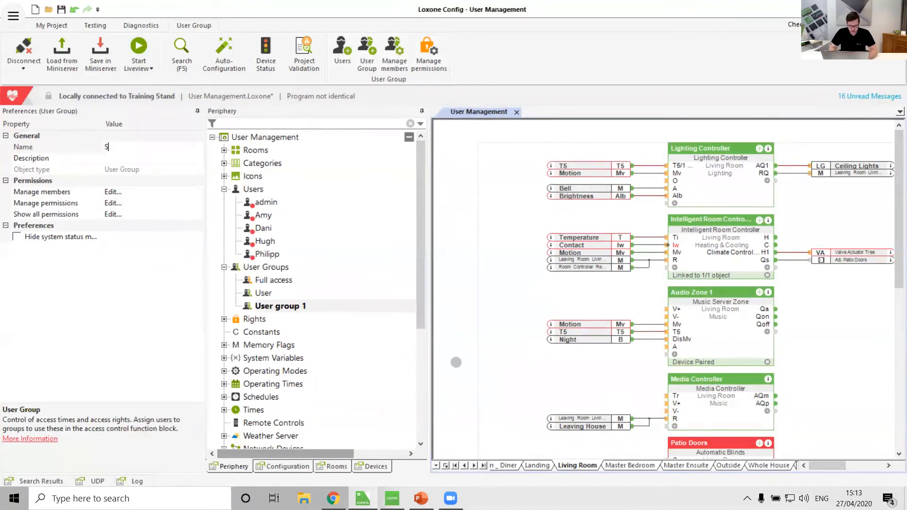
{"action": "type", "text": "enior Manage"}
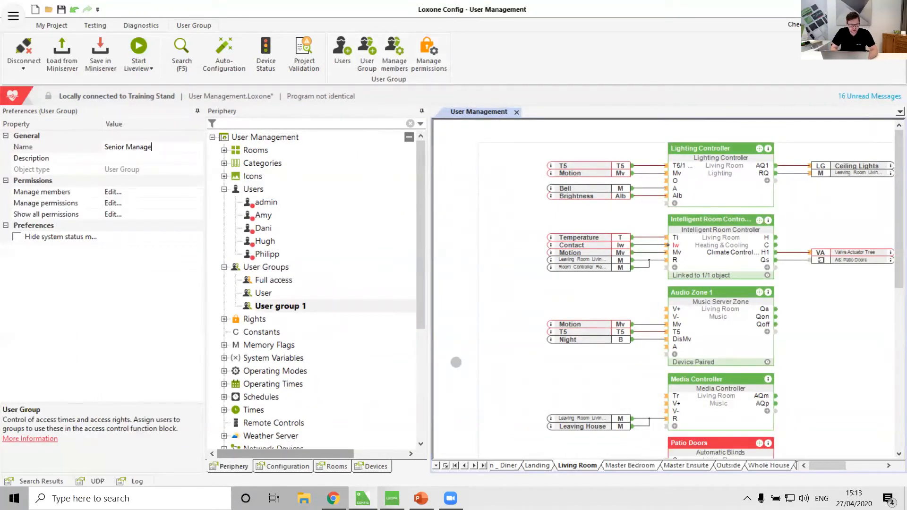
{"action": "type", "text": "ment"}
{"action": "key", "text": "Return"}
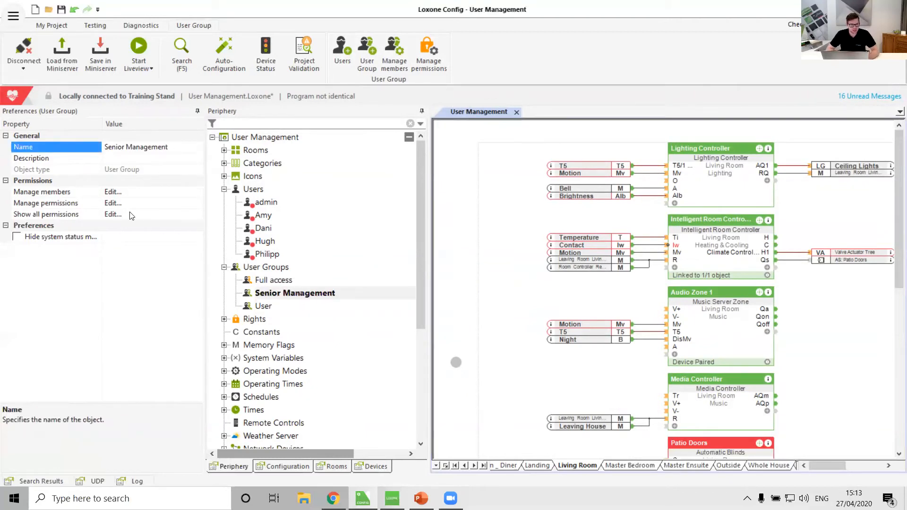
Step: Select every right from Autopilot Designer to Web Interface/Apps for the Senior Management group's permissions
{"action": "left_click", "coordinate": [197, 203]}
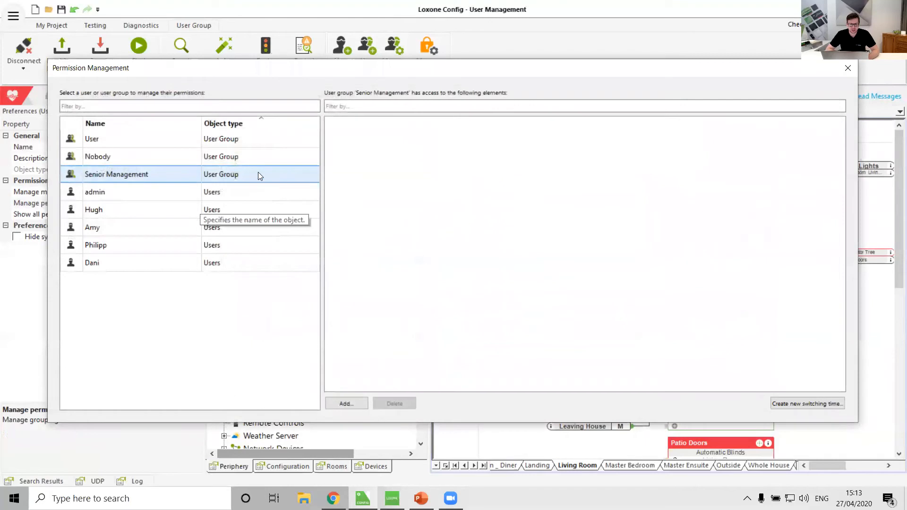
{"action": "left_click", "coordinate": [355, 402]}
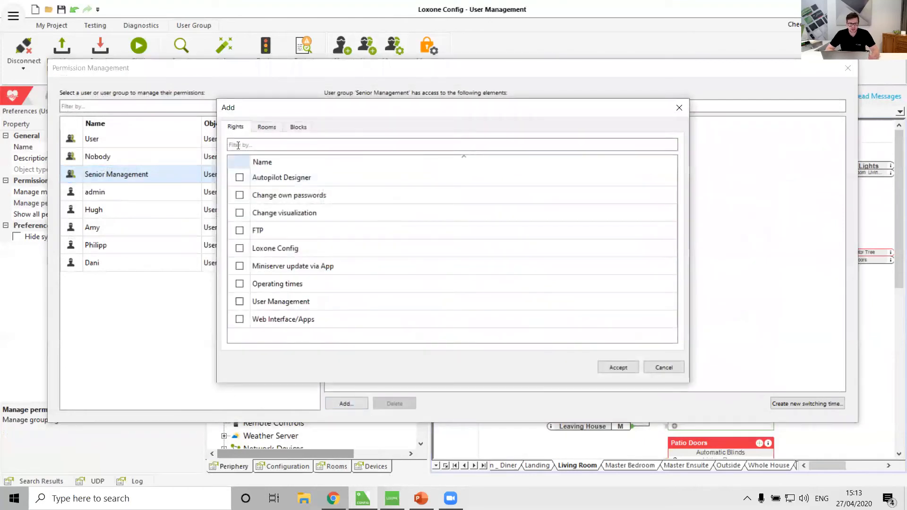
{"action": "left_click", "coordinate": [239, 177]}
{"action": "left_click", "coordinate": [240, 195]}
{"action": "left_click", "coordinate": [239, 213]}
{"action": "left_click", "coordinate": [240, 233]}
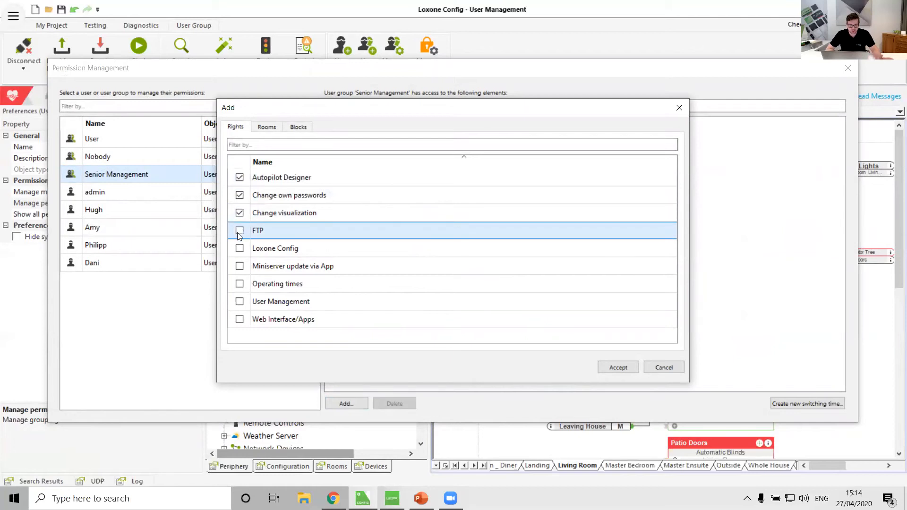
{"action": "left_click", "coordinate": [240, 255]}
{"action": "left_click", "coordinate": [240, 272]}
{"action": "left_click", "coordinate": [239, 290]}
{"action": "left_click", "coordinate": [240, 307]}
{"action": "left_click", "coordinate": [240, 319]}
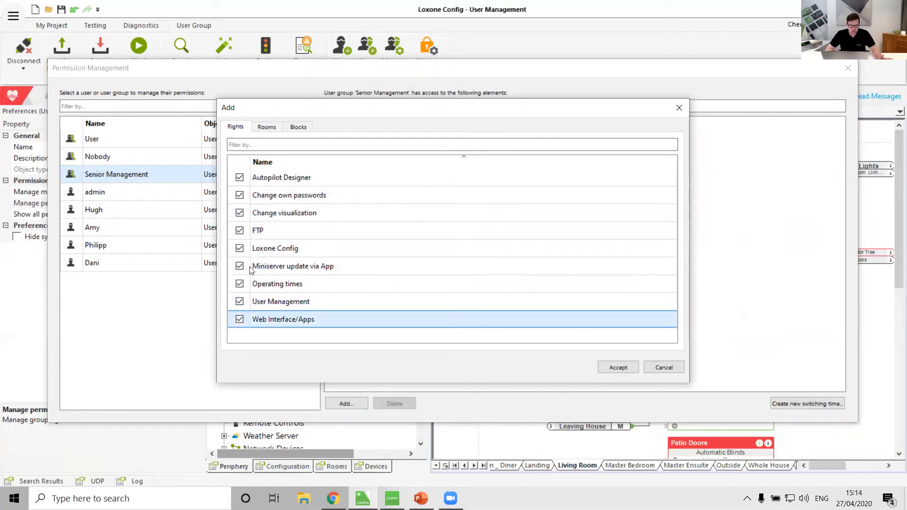
Step: Include all rooms in the Senior Management group's selection and apply the chosen permissions
{"action": "left_click", "coordinate": [267, 127]}
{"action": "left_click", "coordinate": [245, 164]}
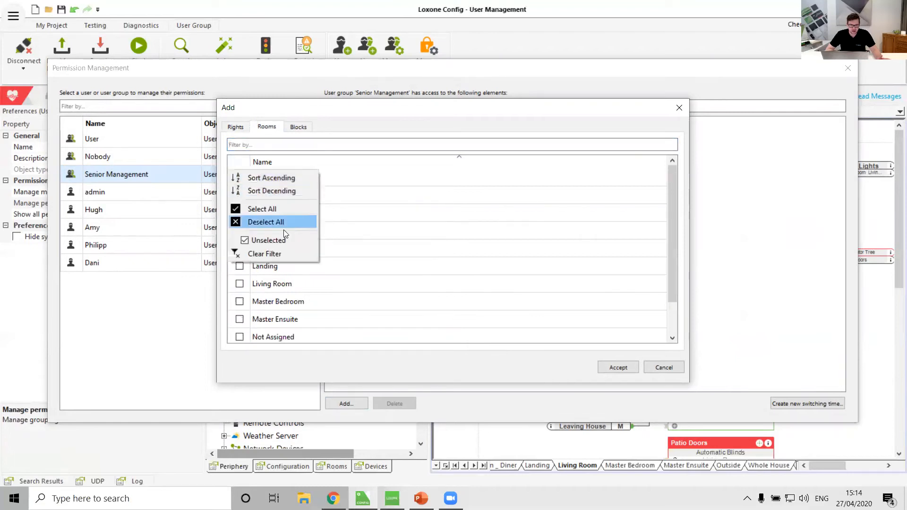
{"action": "left_click", "coordinate": [273, 209]}
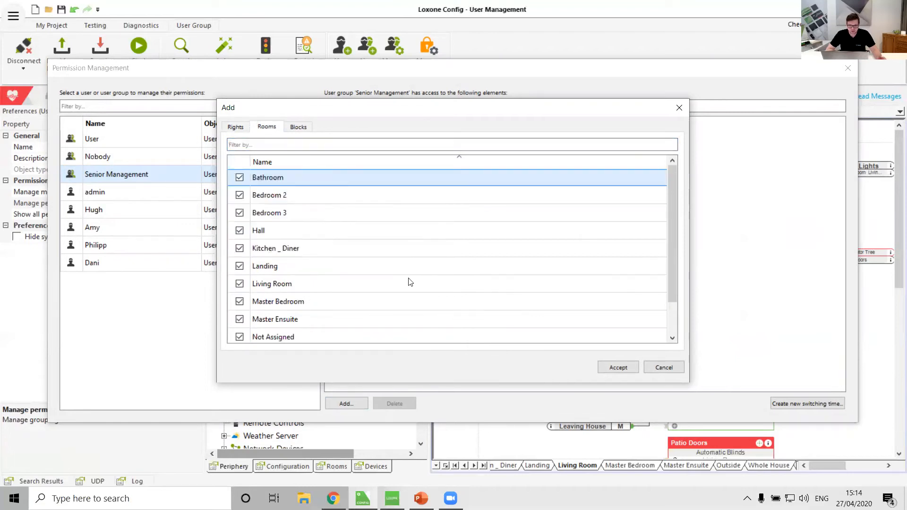
{"action": "left_click", "coordinate": [611, 367]}
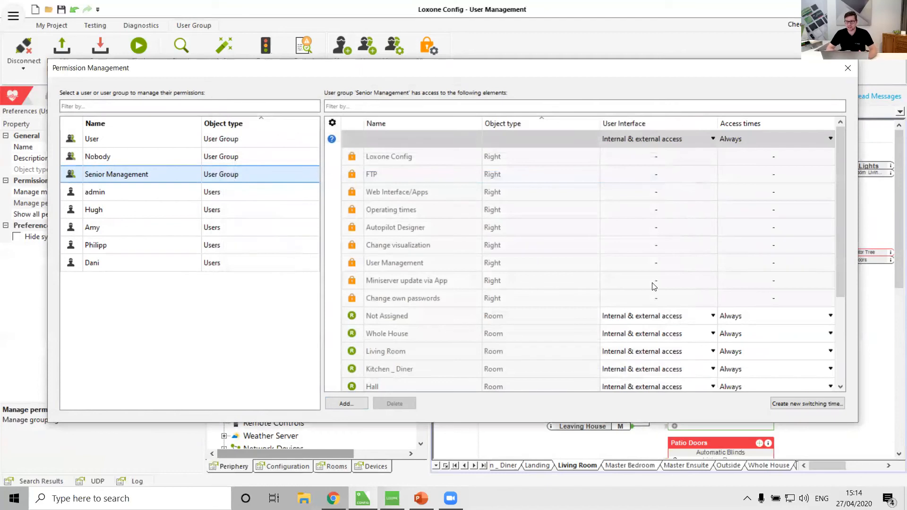
Step: Examine the access time options for the Not Assigned room in Senior Management's permissions, and the project's available schedules
{"action": "scroll", "coordinate": [655, 286], "scroll_direction": "down", "scroll_amount": 3}
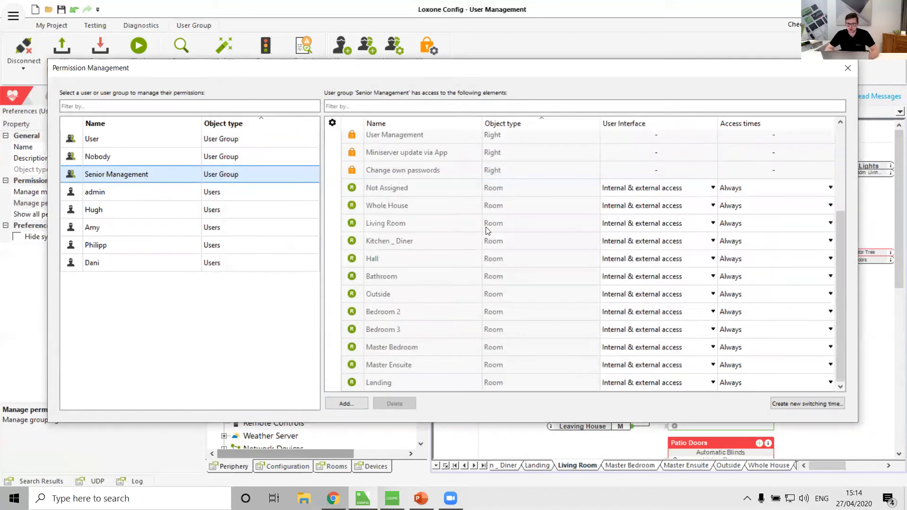
{"action": "left_click", "coordinate": [395, 189]}
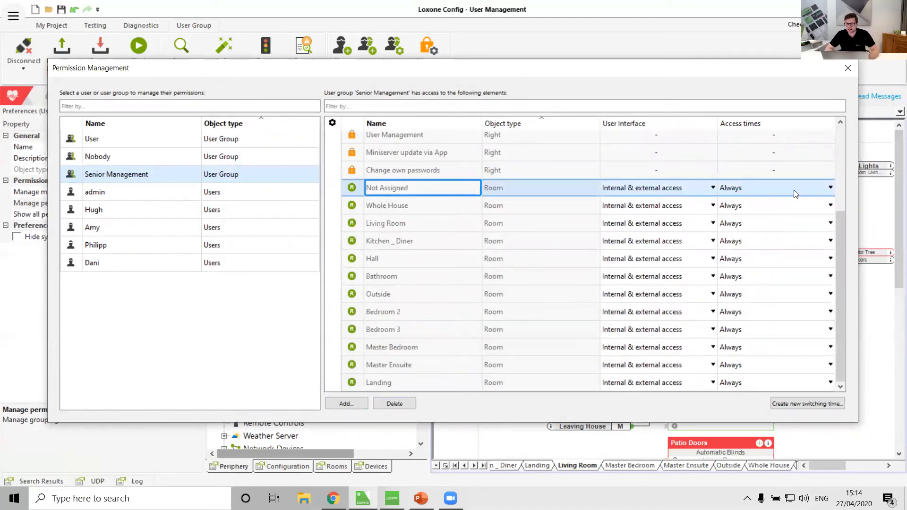
{"action": "left_click", "coordinate": [830, 188]}
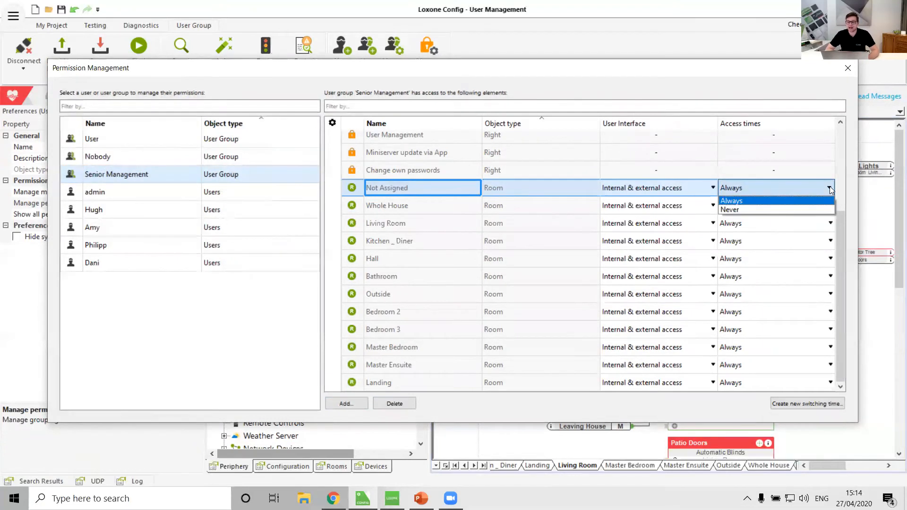
{"action": "left_click", "coordinate": [831, 189]}
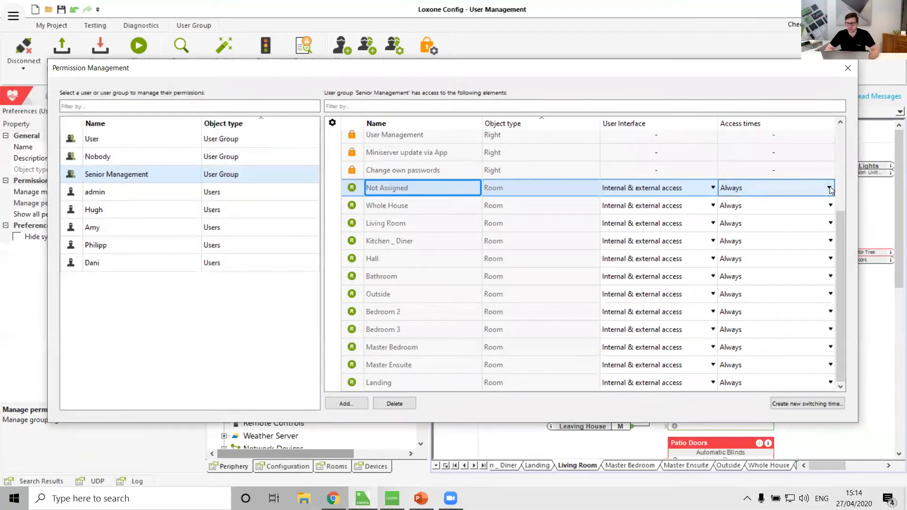
{"action": "left_click", "coordinate": [848, 68]}
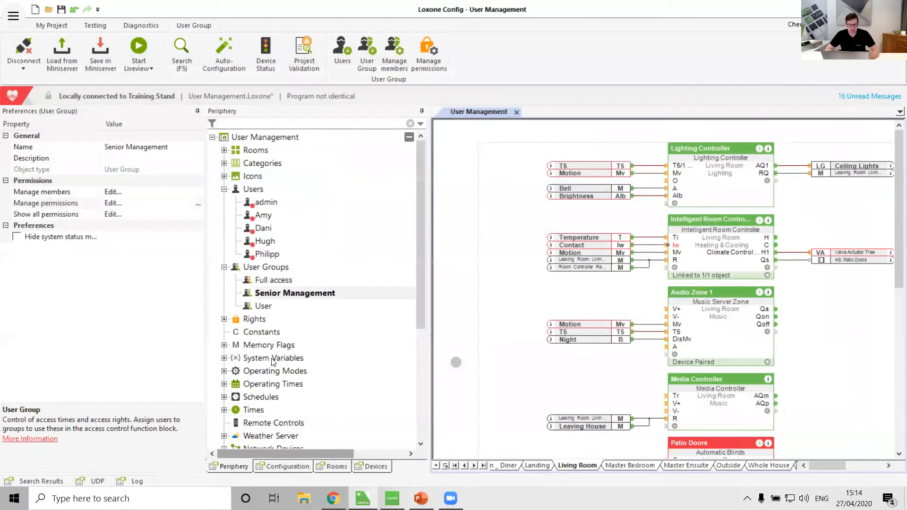
{"action": "left_click", "coordinate": [231, 396]}
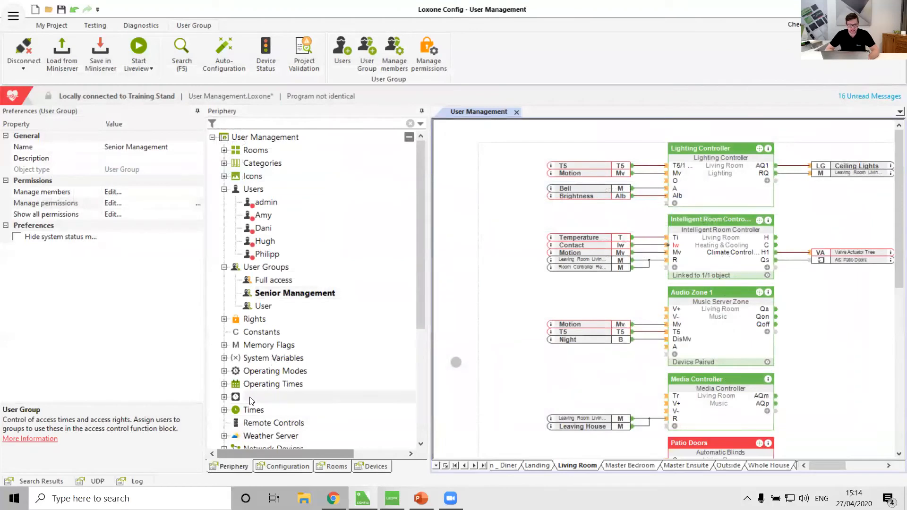
{"action": "left_click", "coordinate": [225, 398]}
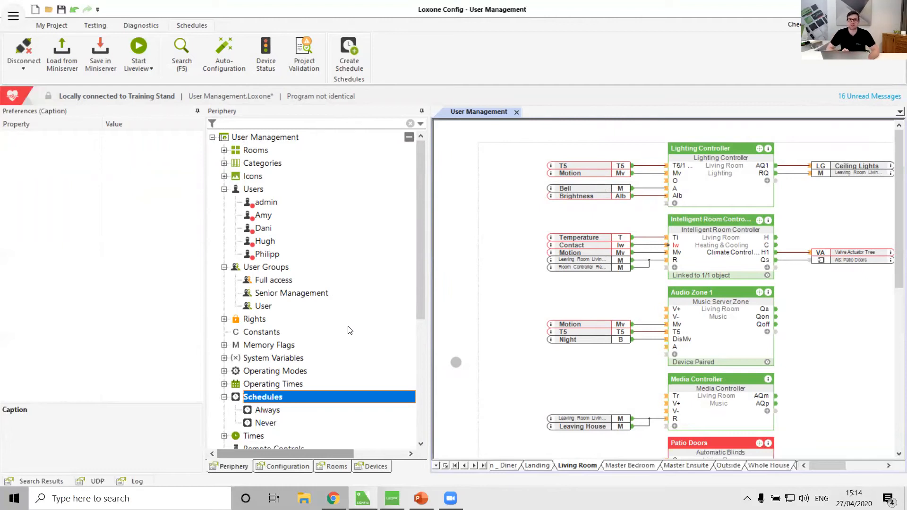
{"action": "left_click", "coordinate": [273, 293]}
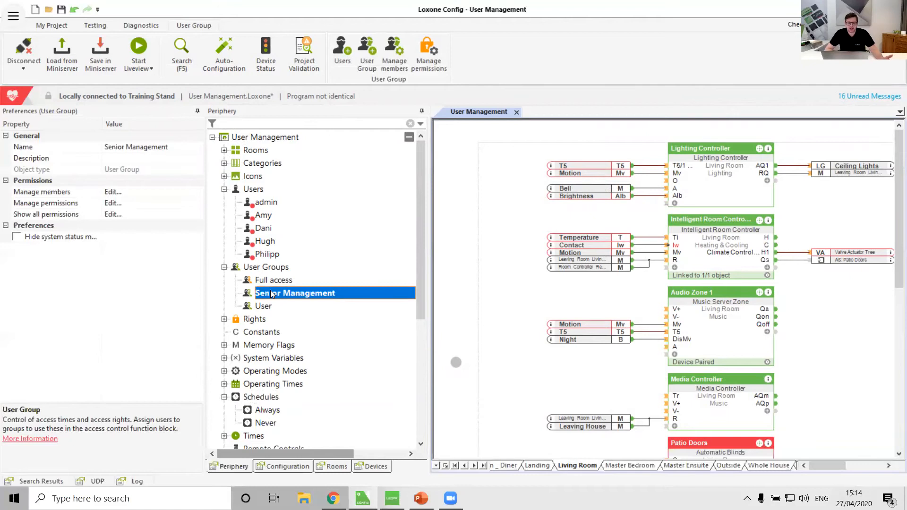
{"action": "left_click", "coordinate": [342, 52]}
{"action": "left_click", "coordinate": [278, 228]}
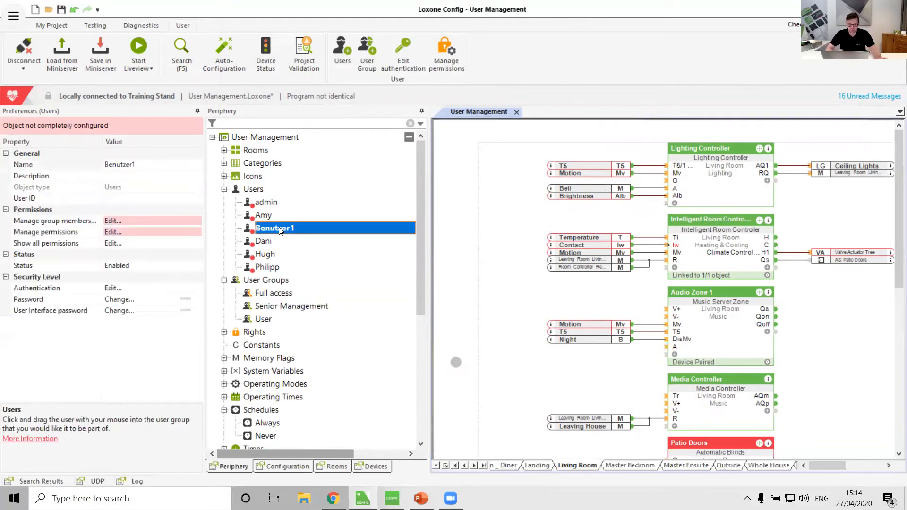
{"action": "key", "text": "Delete"}
Step: Add the last two users in the user list as members of the Senior Management group
{"action": "left_click", "coordinate": [272, 293]}
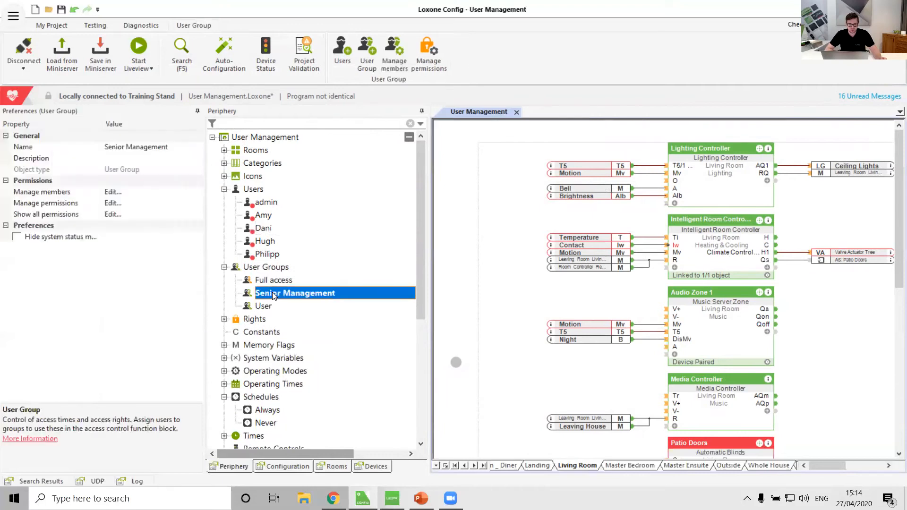
{"action": "left_click", "coordinate": [393, 65]}
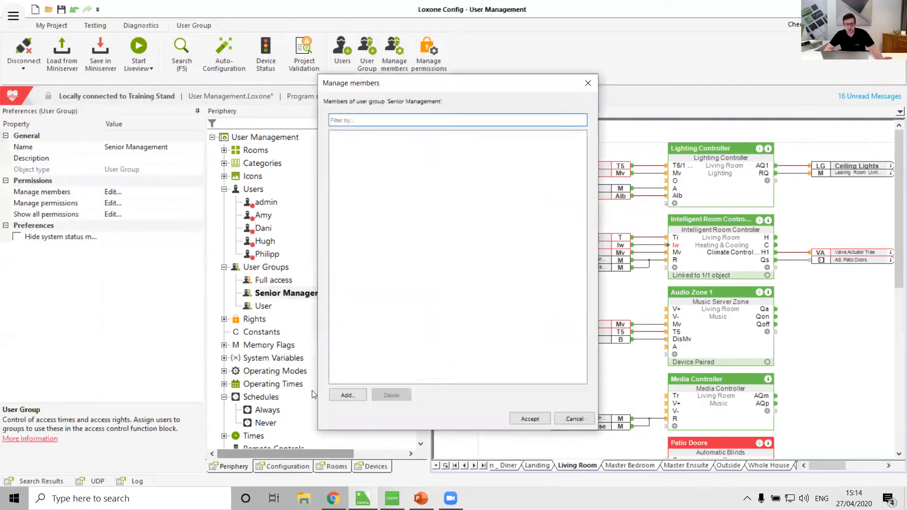
{"action": "left_click", "coordinate": [353, 396]}
{"action": "left_click", "coordinate": [367, 80]}
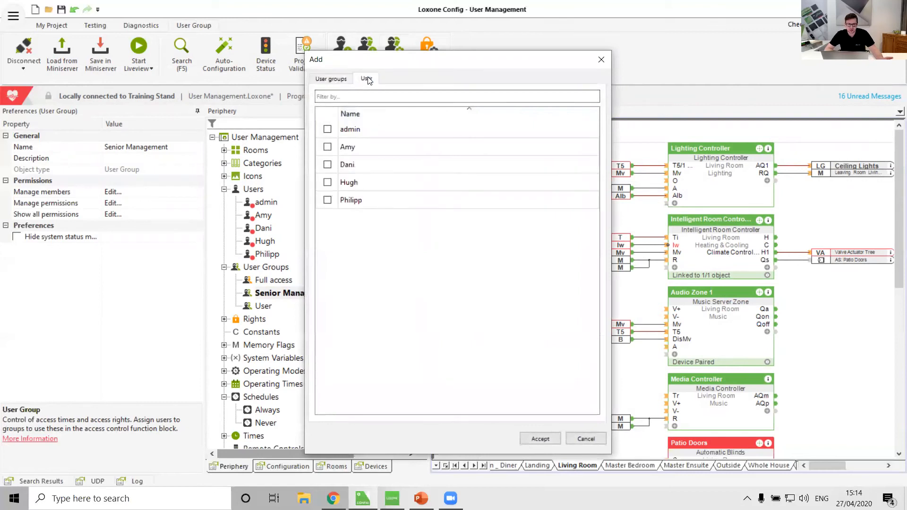
{"action": "left_click", "coordinate": [328, 183]}
{"action": "left_click", "coordinate": [327, 201]}
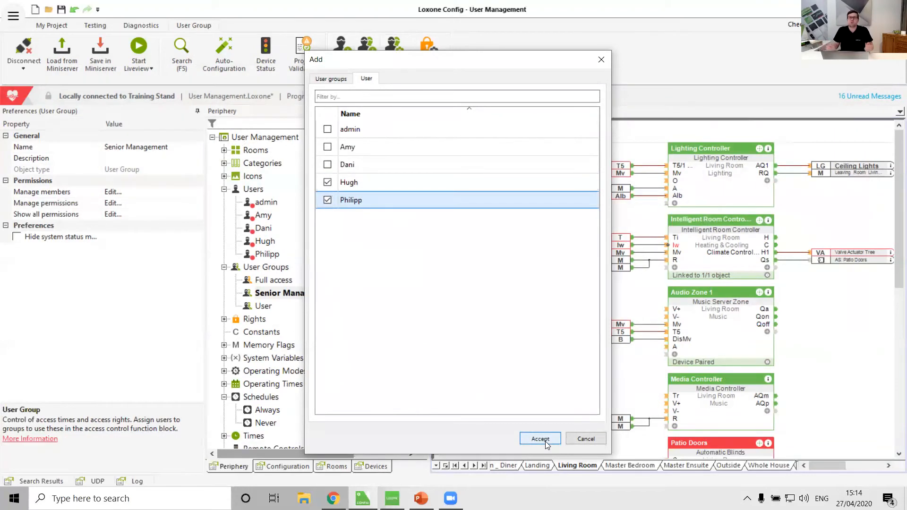
{"action": "left_click", "coordinate": [541, 439]}
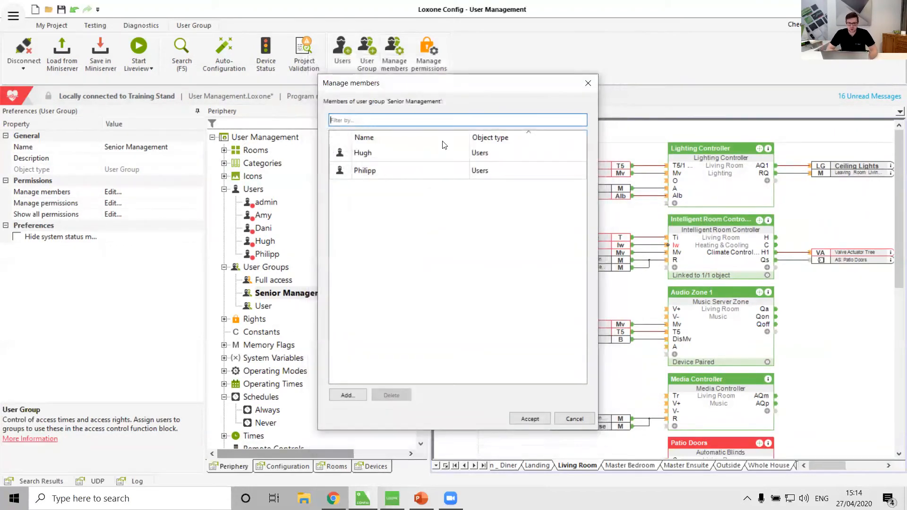
{"action": "left_click", "coordinate": [529, 419]}
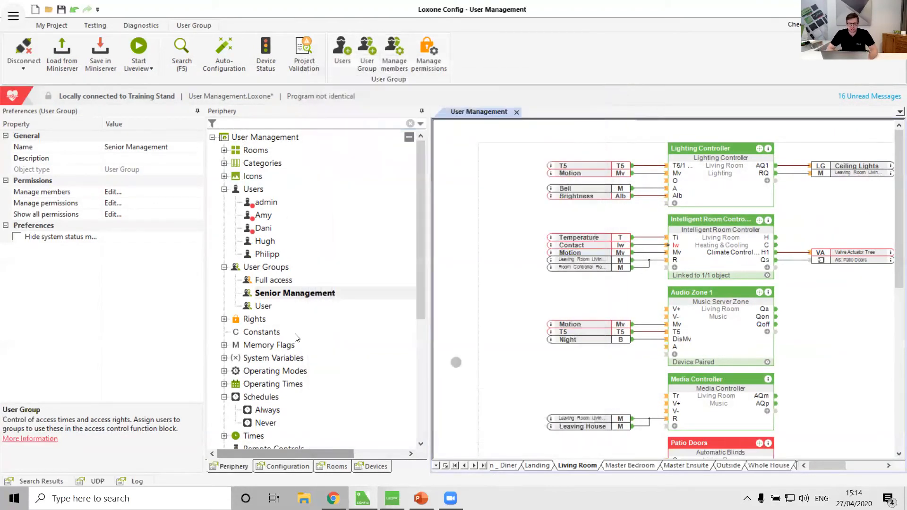
{"action": "left_click", "coordinate": [259, 242]}
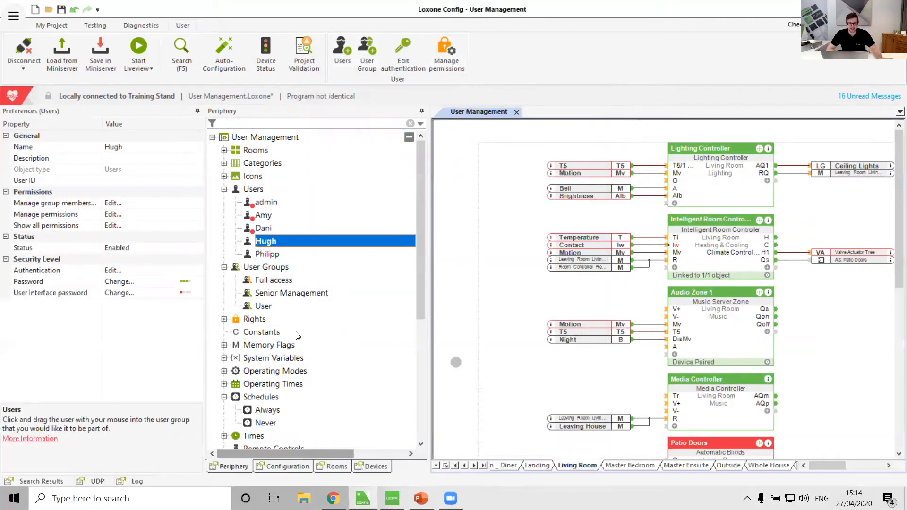
{"action": "left_click", "coordinate": [277, 294]}
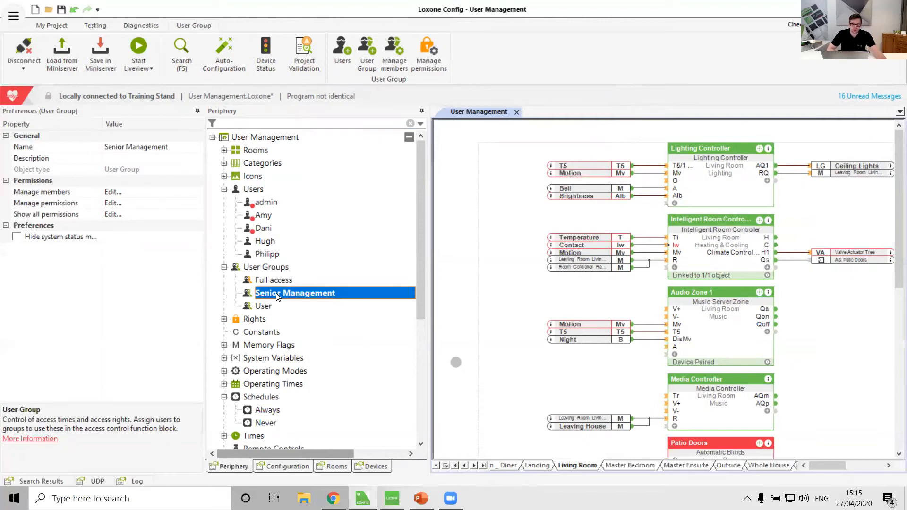
Step: Create a new user in the project and enter the person's first name as its name
{"action": "left_click", "coordinate": [251, 191]}
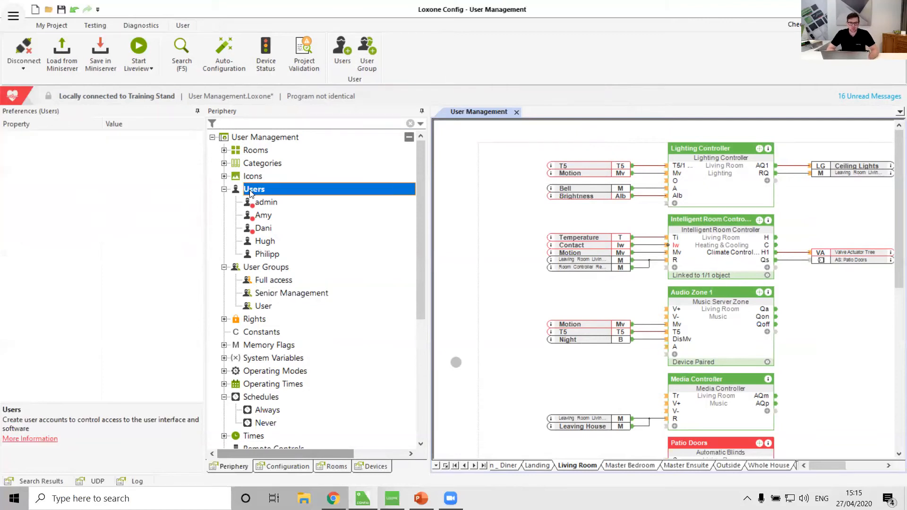
{"action": "left_click", "coordinate": [344, 55]}
{"action": "type", "text": "Tyron"}
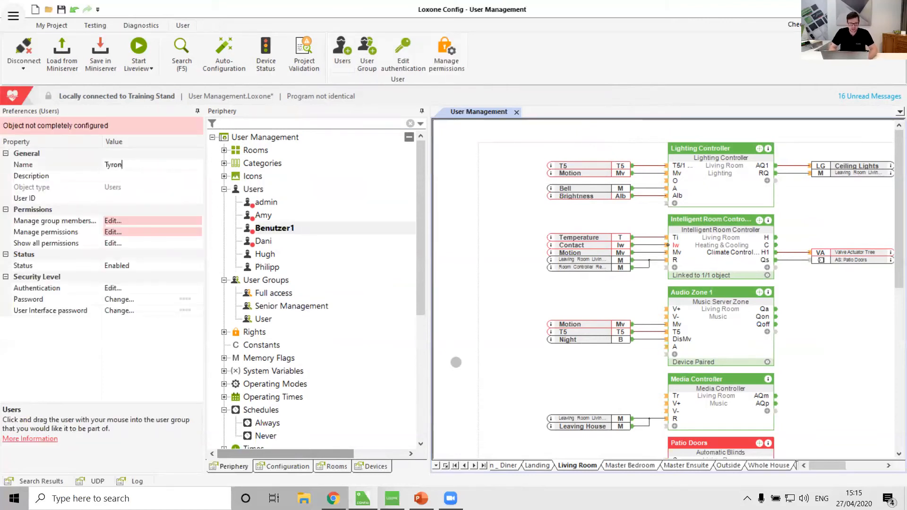
{"action": "key", "text": "Return"}
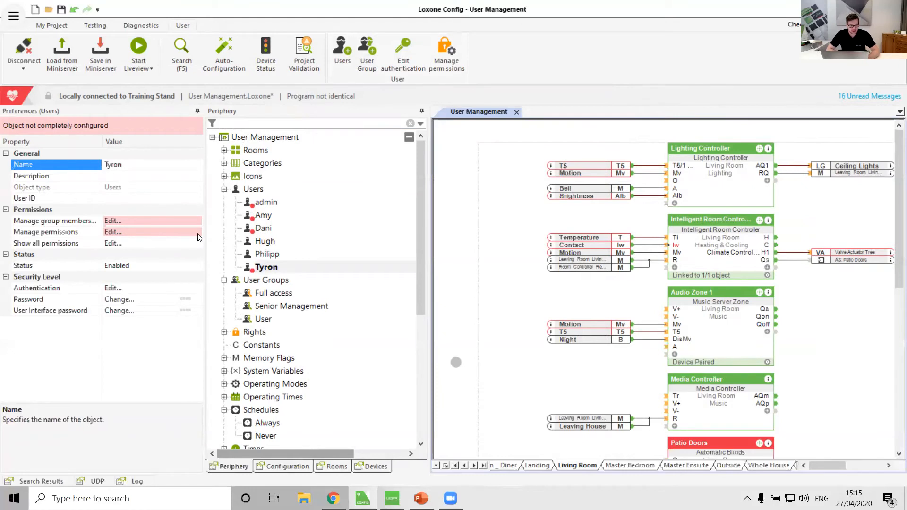
Step: Make the new user a member of the User group
{"action": "double_click", "coordinate": [198, 219]}
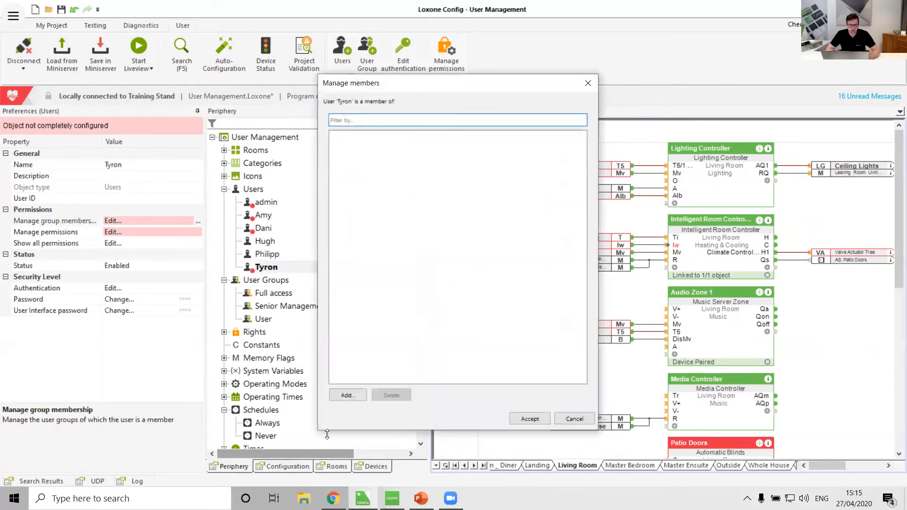
{"action": "left_click", "coordinate": [348, 396]}
{"action": "left_click", "coordinate": [321, 147]}
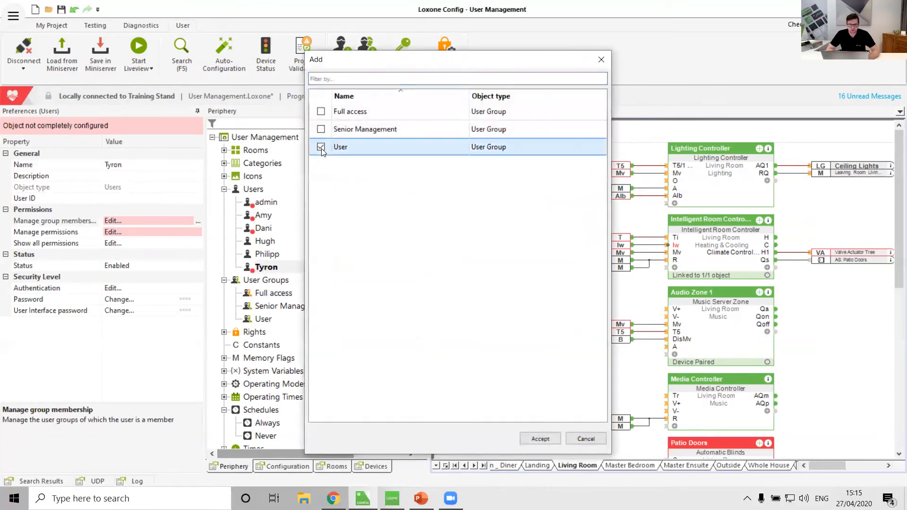
{"action": "left_click", "coordinate": [545, 442]}
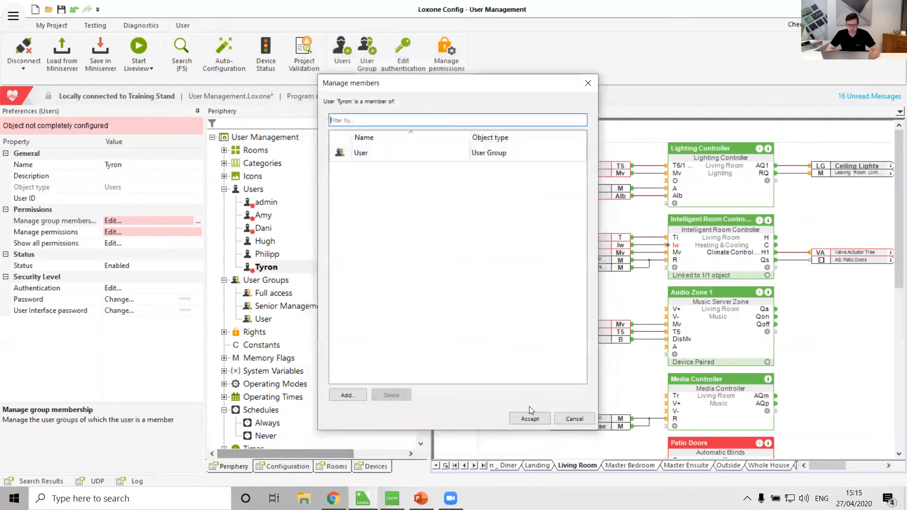
{"action": "left_click", "coordinate": [529, 419]}
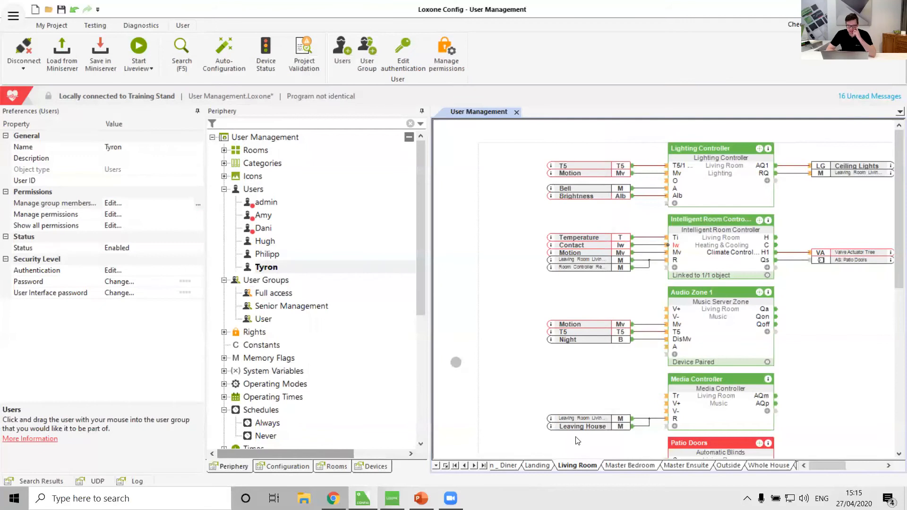
Step: On the Whole House page, move the Burglar Alarm block up, clear of its Auto-Configuration note
{"action": "left_click", "coordinate": [484, 465]}
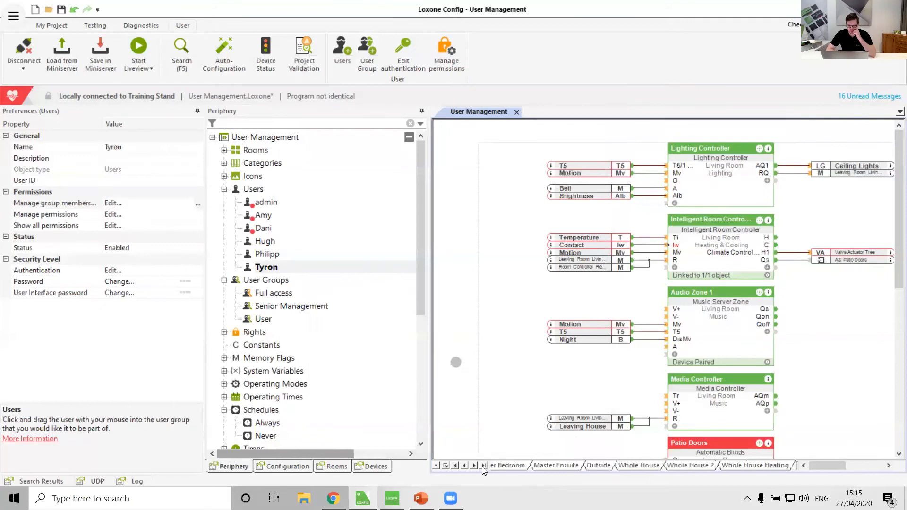
{"action": "left_click", "coordinate": [635, 466]}
{"action": "scroll", "coordinate": [698, 372], "scroll_direction": "down", "scroll_amount": 15}
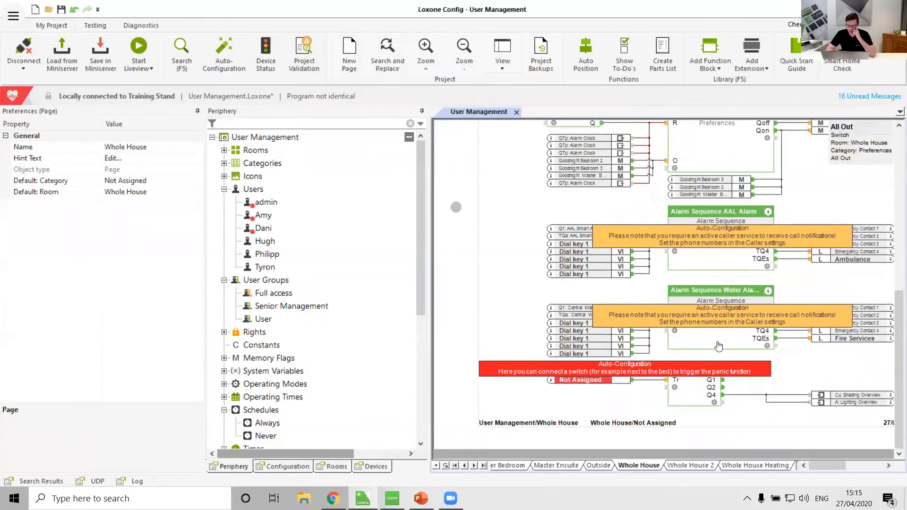
{"action": "scroll", "coordinate": [719, 347], "scroll_direction": "up", "scroll_amount": 5}
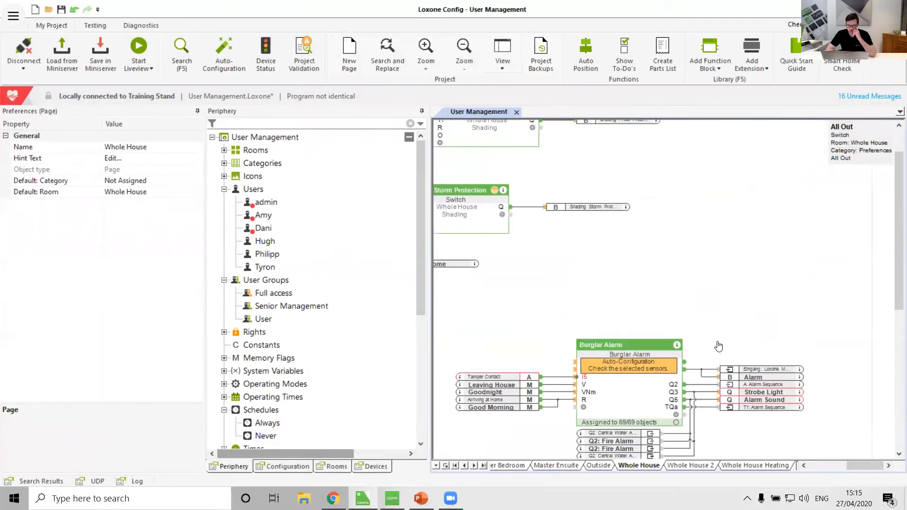
{"action": "left_click", "coordinate": [637, 389]}
{"action": "left_click_drag", "start_coordinate": [632, 364], "coordinate": [657, 285]}
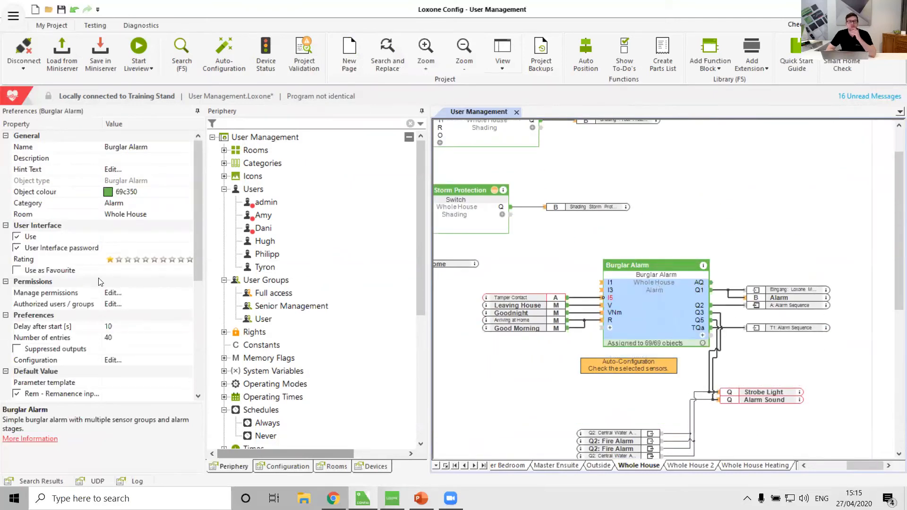
Step: Examine which user groups and users can be given permissions on the Burglar Alarm block, without adding any
{"action": "left_click", "coordinate": [58, 293]}
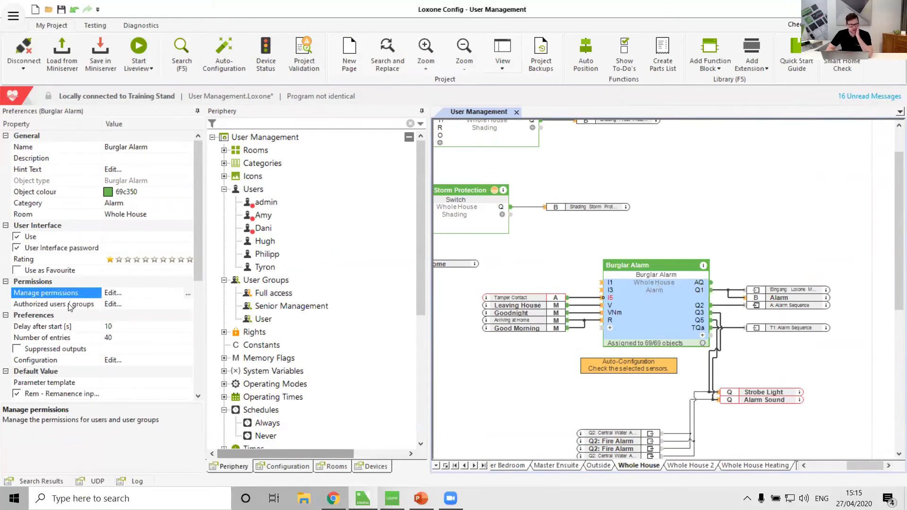
{"action": "left_click", "coordinate": [188, 293]}
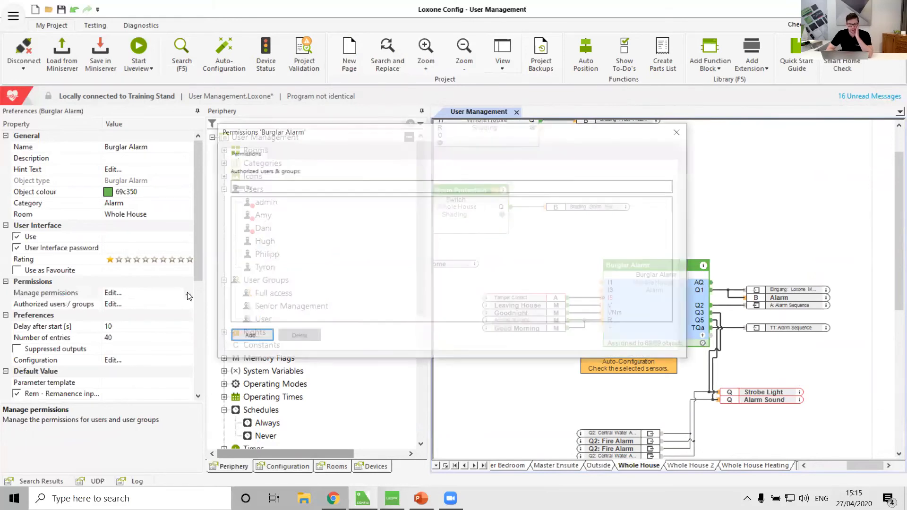
{"action": "left_click", "coordinate": [264, 337]}
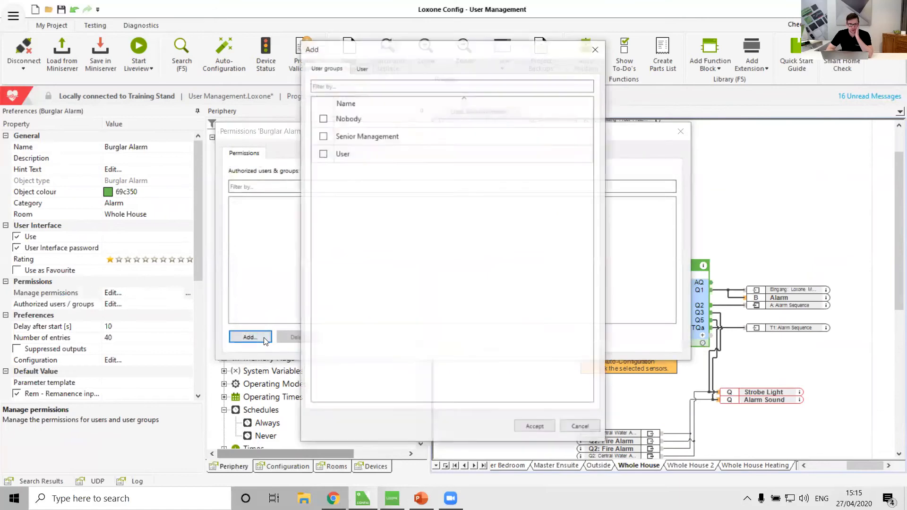
{"action": "left_click", "coordinate": [365, 70]}
{"action": "left_click", "coordinate": [326, 70]}
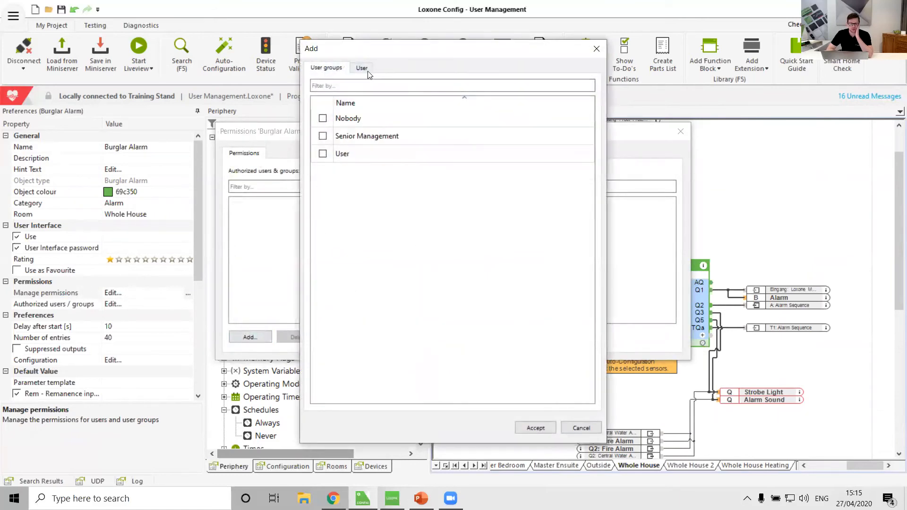
{"action": "left_click", "coordinate": [369, 75]}
{"action": "left_click", "coordinate": [596, 49]}
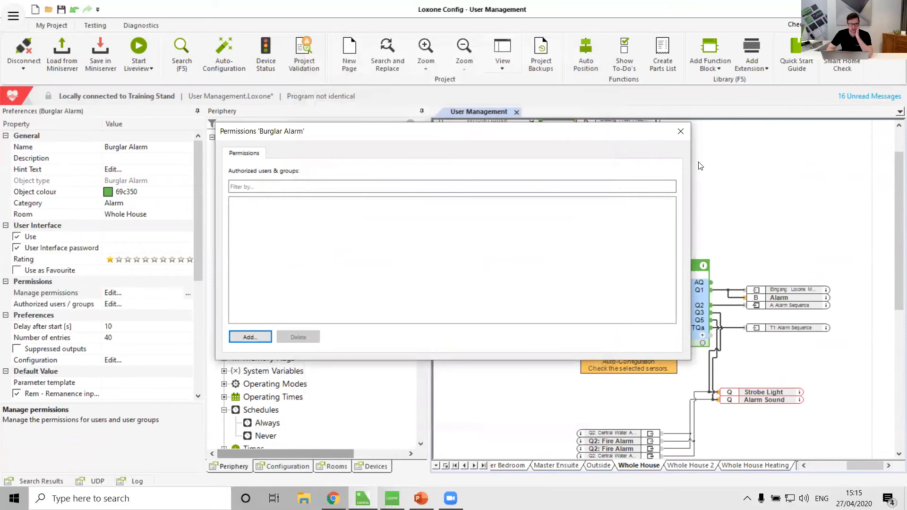
{"action": "left_click", "coordinate": [681, 137]}
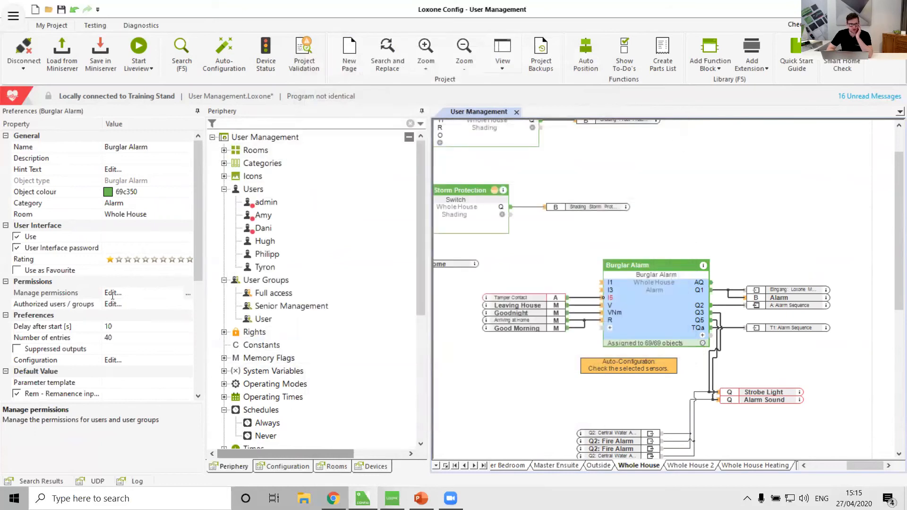
Step: Examine which user groups are authorised on the Burglar Alarm block and the path that gives each its access
{"action": "left_click", "coordinate": [188, 304]}
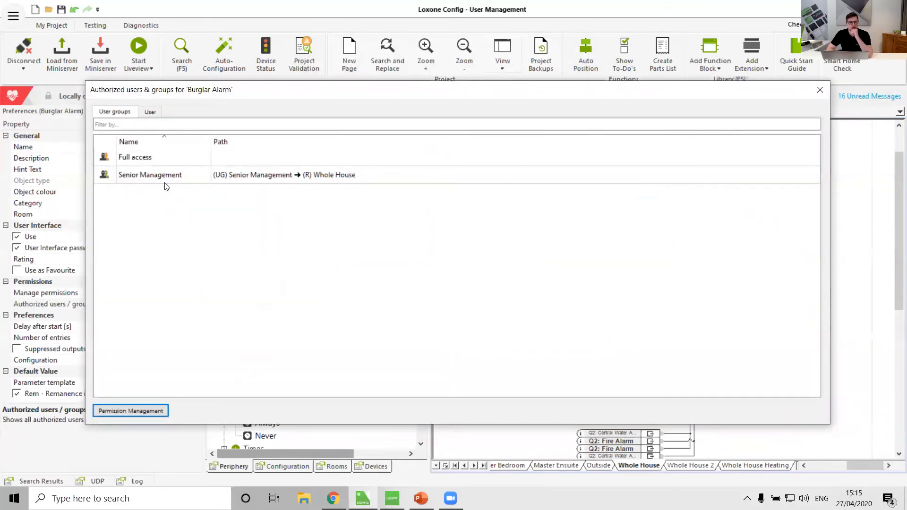
{"action": "left_click", "coordinate": [155, 174]}
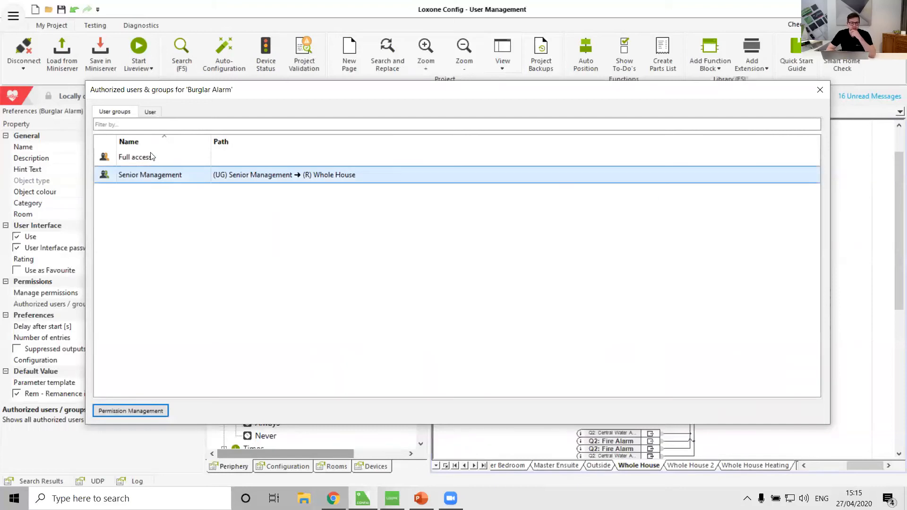
{"action": "left_click", "coordinate": [151, 156]}
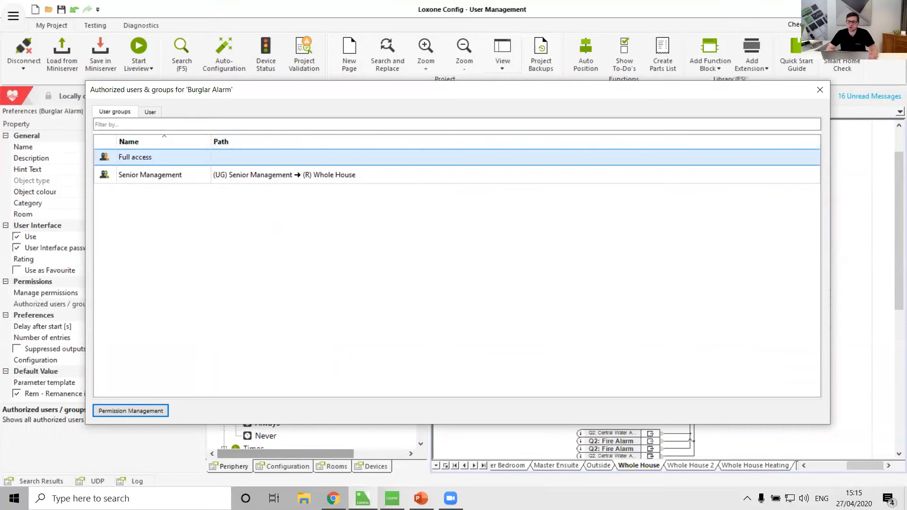
{"action": "left_click", "coordinate": [819, 90]}
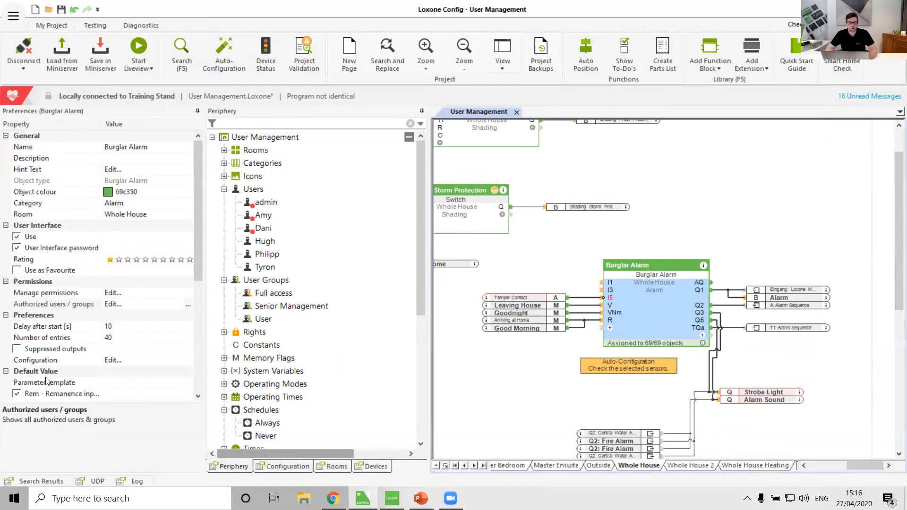
Step: Give the last listed user direct permission on the Burglar Alarm block
{"action": "left_click", "coordinate": [189, 293]}
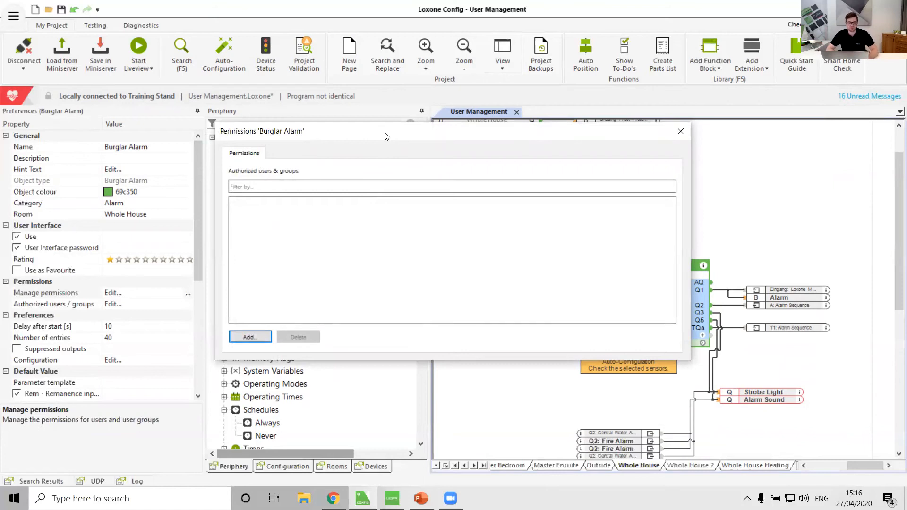
{"action": "left_click", "coordinate": [248, 336]}
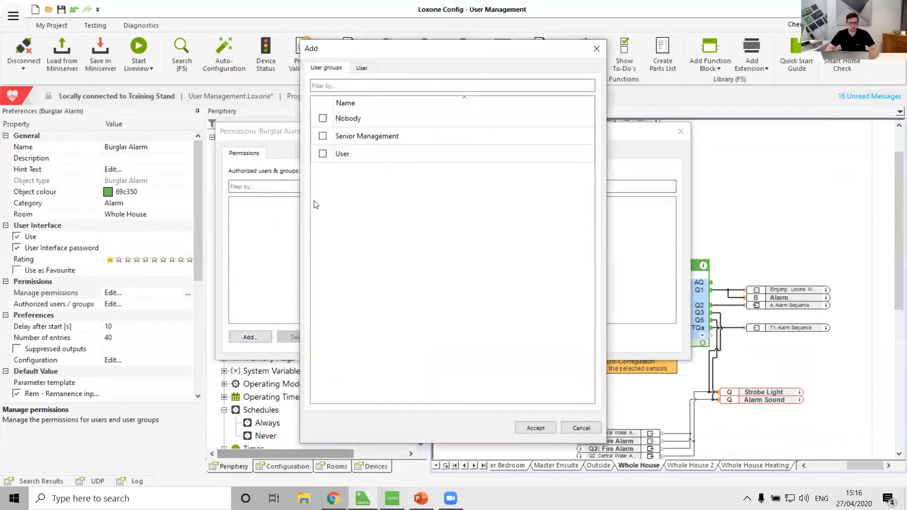
{"action": "left_click", "coordinate": [362, 69]}
{"action": "left_click", "coordinate": [322, 208]}
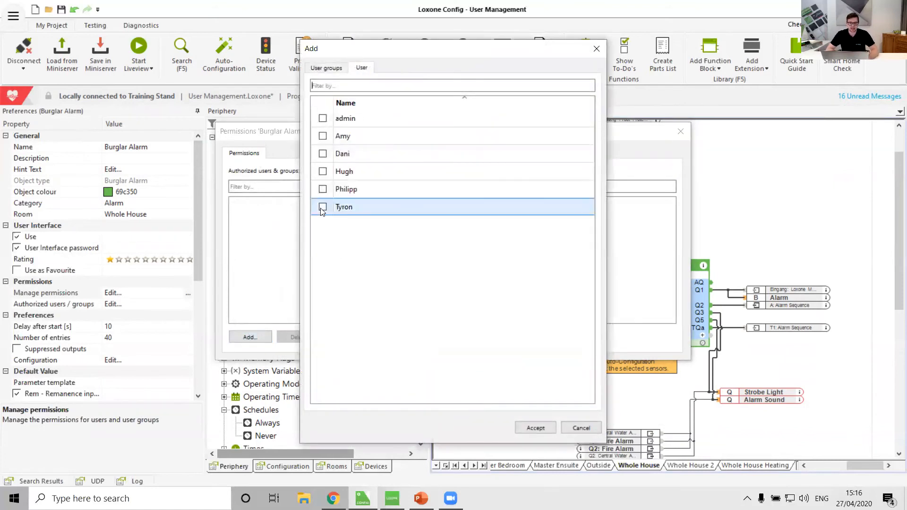
{"action": "left_click", "coordinate": [544, 429]}
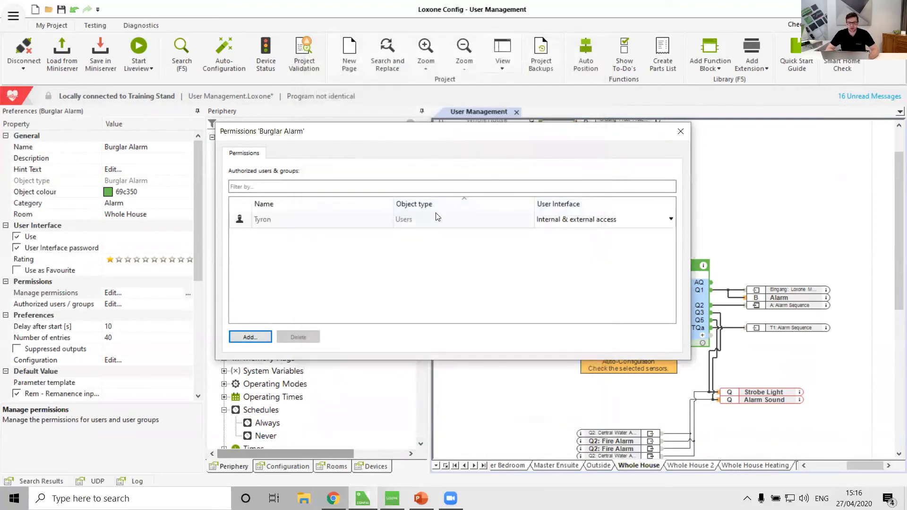
{"action": "left_click", "coordinate": [680, 135]}
Step: Check the Burglar Alarm's authorised user groups and individual users, comparing the paths that grant each of them access
{"action": "left_click", "coordinate": [190, 307]}
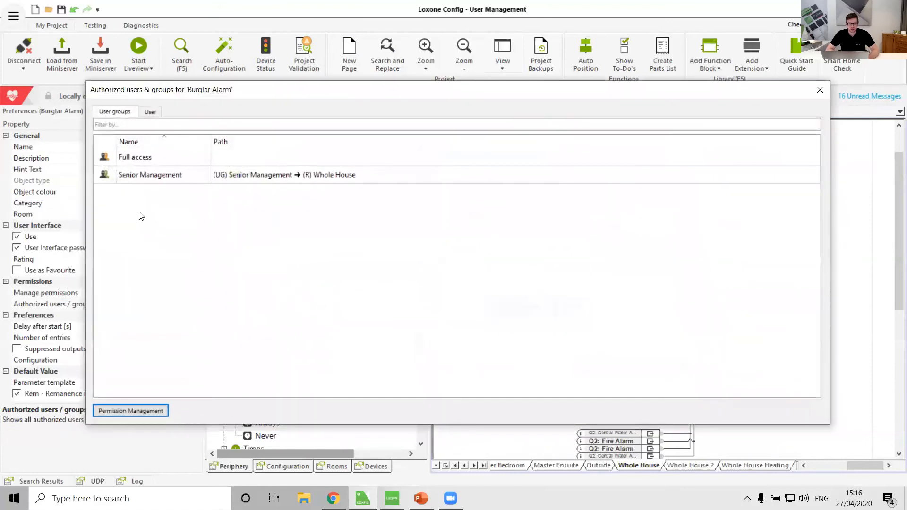
{"action": "left_click", "coordinate": [136, 162]}
{"action": "left_click", "coordinate": [137, 178]}
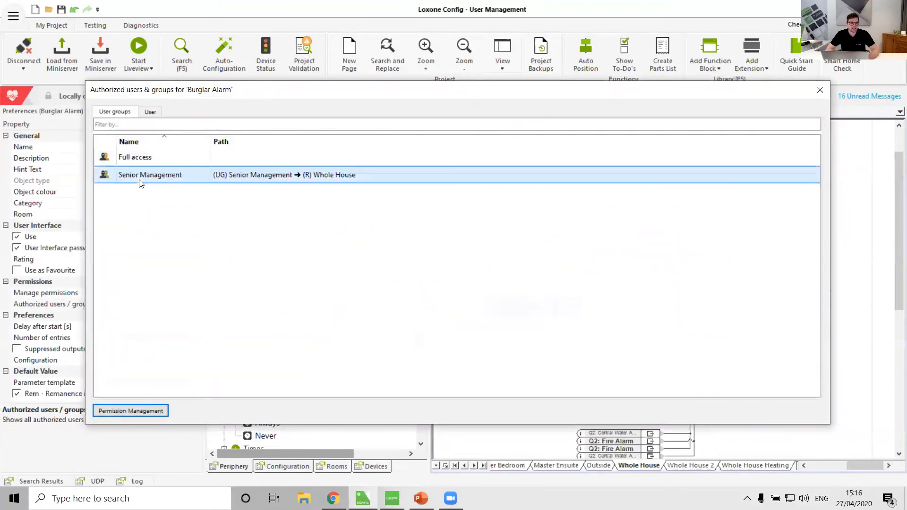
{"action": "left_click", "coordinate": [150, 114]}
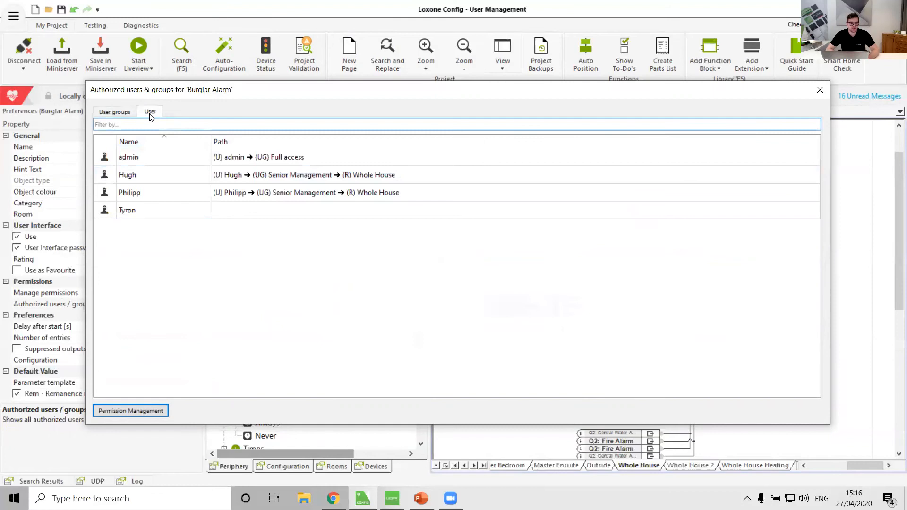
{"action": "left_click", "coordinate": [145, 161]}
{"action": "left_click", "coordinate": [151, 190]}
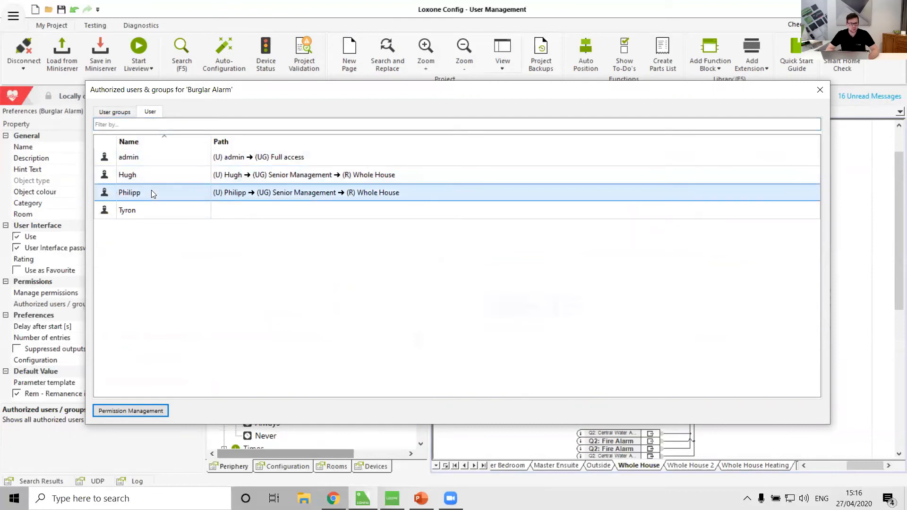
{"action": "left_click", "coordinate": [124, 217]}
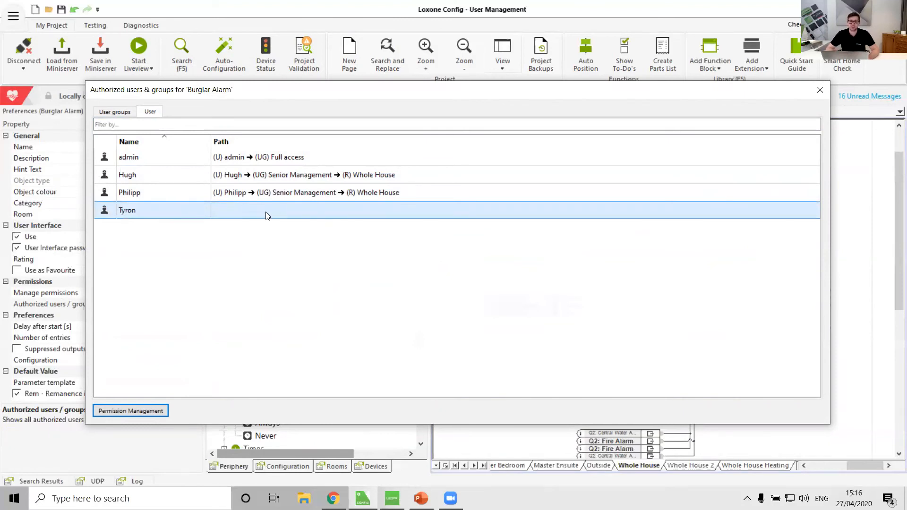
{"action": "left_click", "coordinate": [821, 90]}
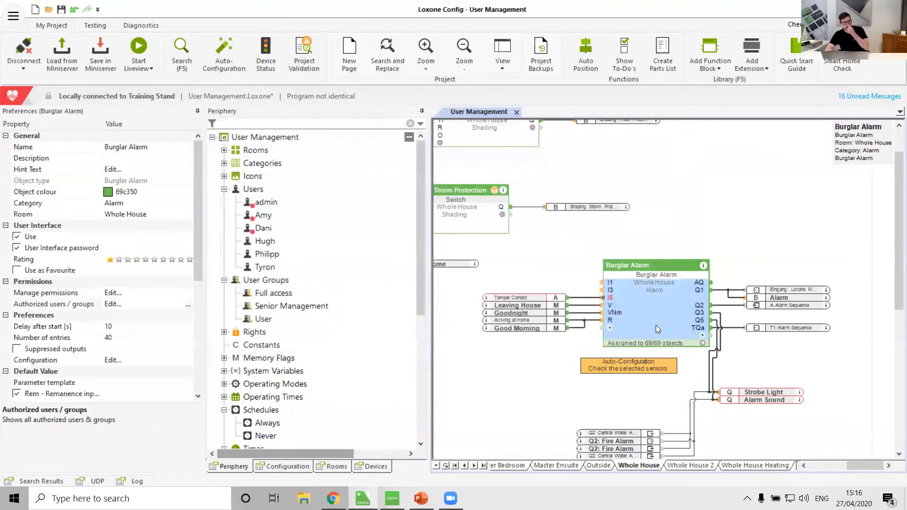
{"action": "left_click", "coordinate": [348, 341]}
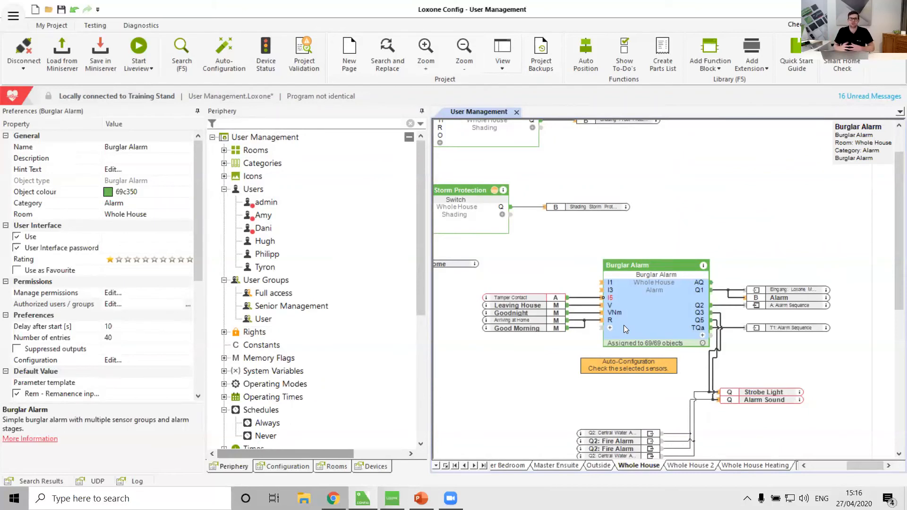
Step: Examine the rights, rooms and access times in the Senior Management group's permissions
{"action": "left_click", "coordinate": [293, 307]}
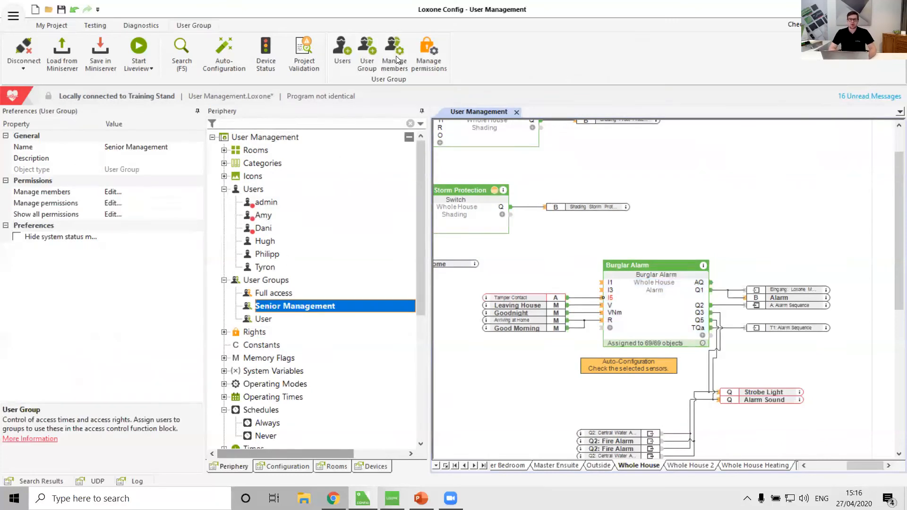
{"action": "left_click", "coordinate": [427, 54]}
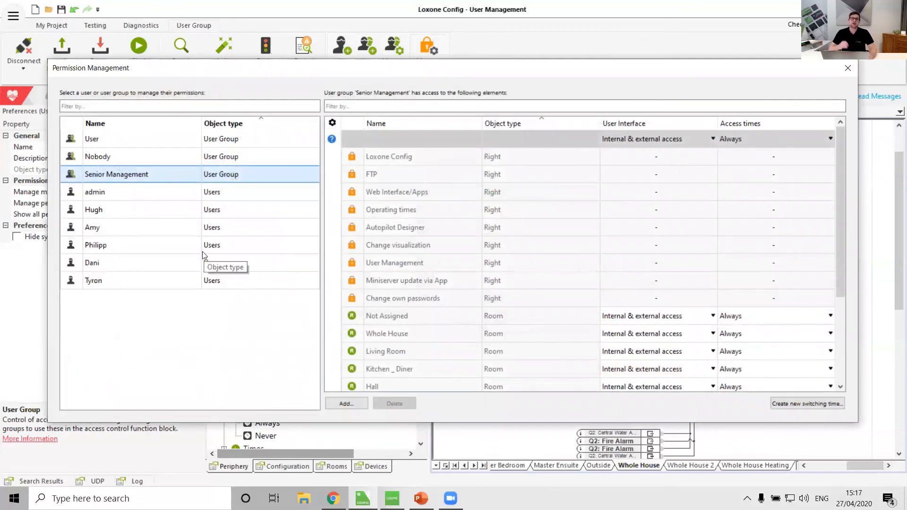
{"action": "left_click", "coordinate": [854, 70]}
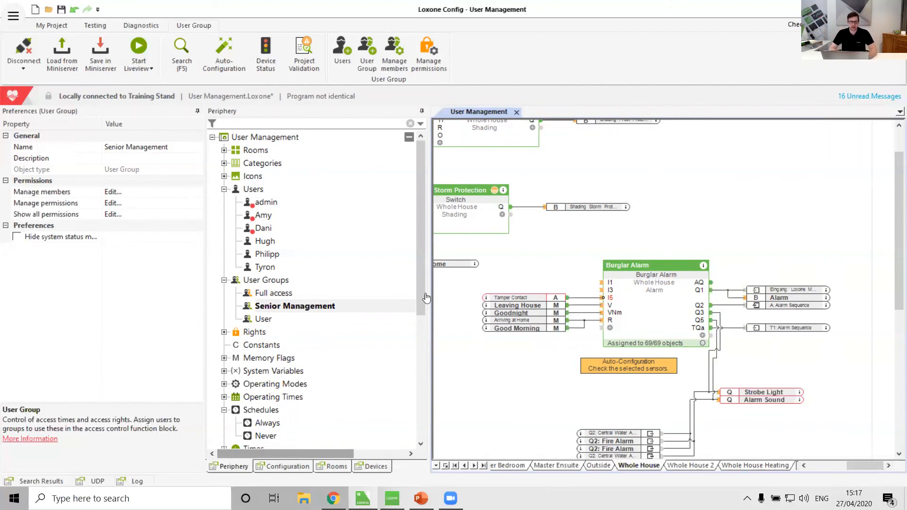
Step: Create a schedule named Cleaner Hours and accept its all-day time range for every day of the week
{"action": "scroll", "coordinate": [263, 369], "scroll_direction": "down", "scroll_amount": 6}
{"action": "left_click", "coordinate": [270, 191]}
{"action": "left_click", "coordinate": [351, 59]}
{"action": "left_click", "coordinate": [461, 82]}
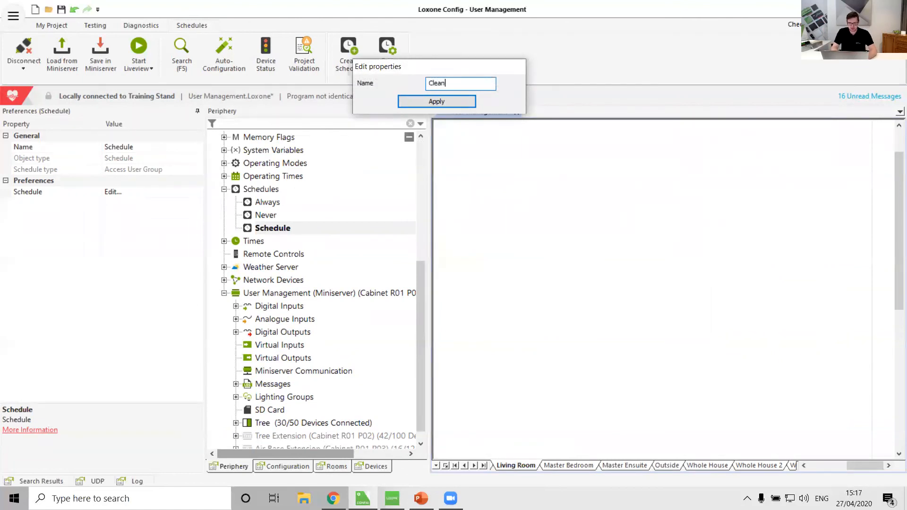
{"action": "key", "text": "Return"}
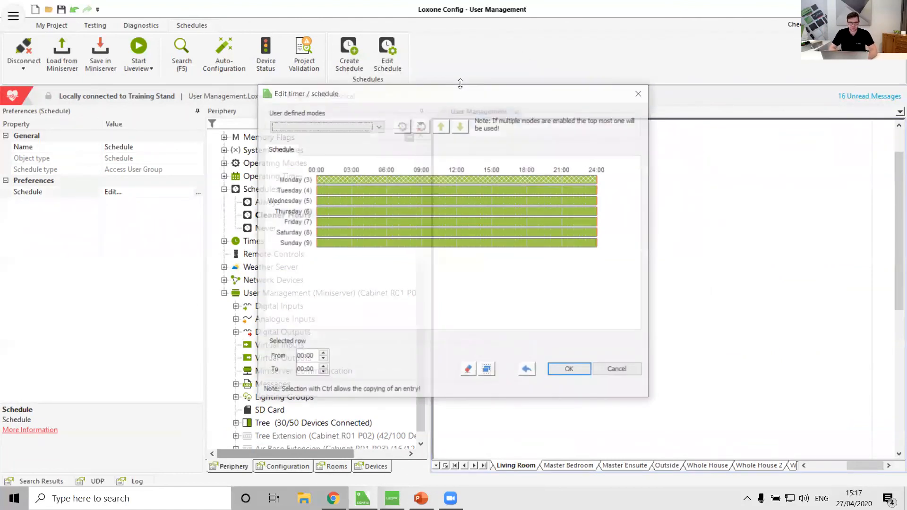
{"action": "left_click", "coordinate": [571, 370]}
Step: In the Senior Management group's permissions, set the access times for the Outside room to Cleaner Hours
{"action": "scroll", "coordinate": [359, 331], "scroll_direction": "up", "scroll_amount": 5}
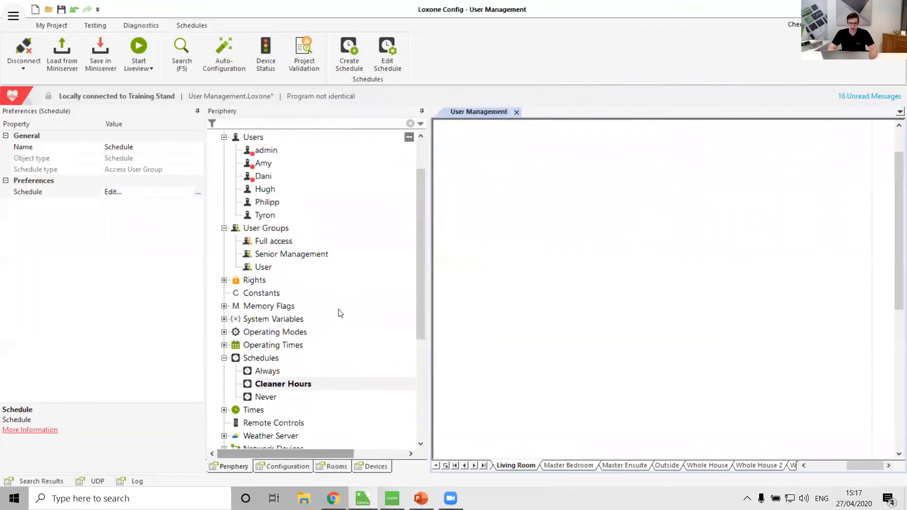
{"action": "left_click", "coordinate": [287, 257]}
{"action": "left_click", "coordinate": [431, 68]}
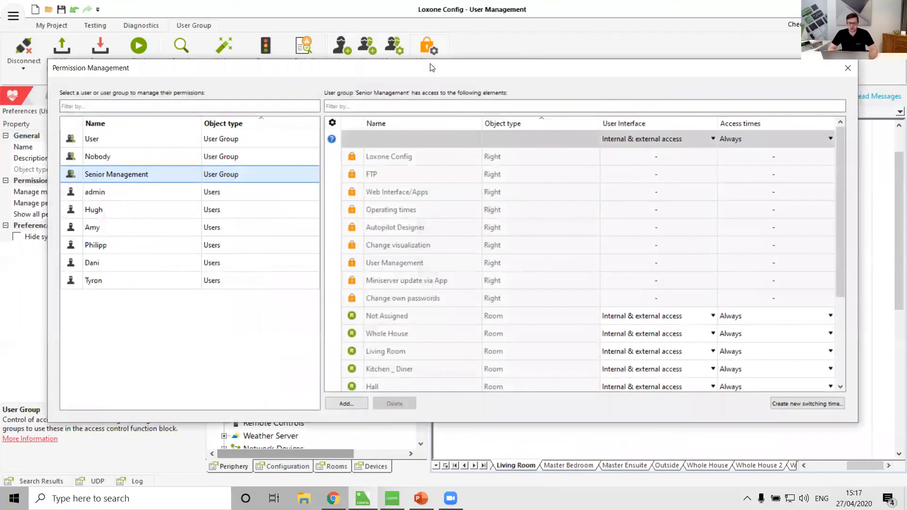
{"action": "scroll", "coordinate": [819, 232], "scroll_direction": "down", "scroll_amount": 3}
{"action": "left_click", "coordinate": [827, 189]}
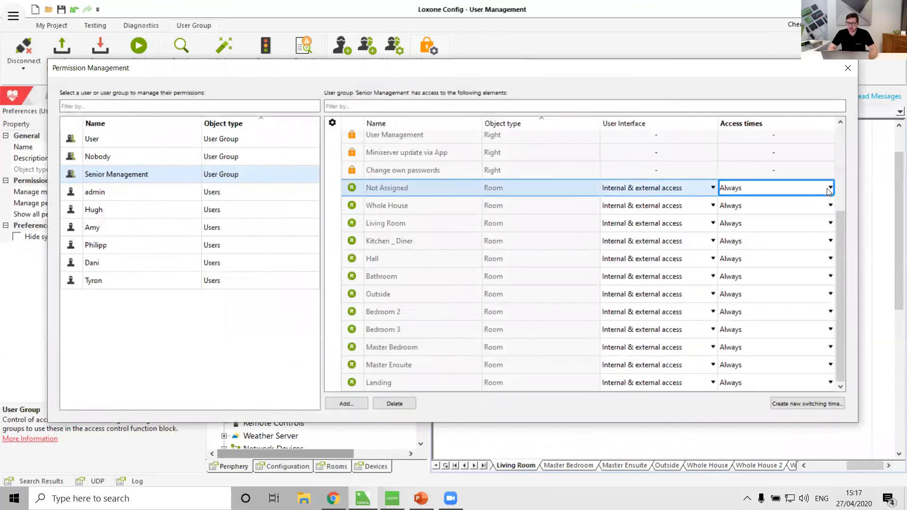
{"action": "left_click", "coordinate": [827, 189]}
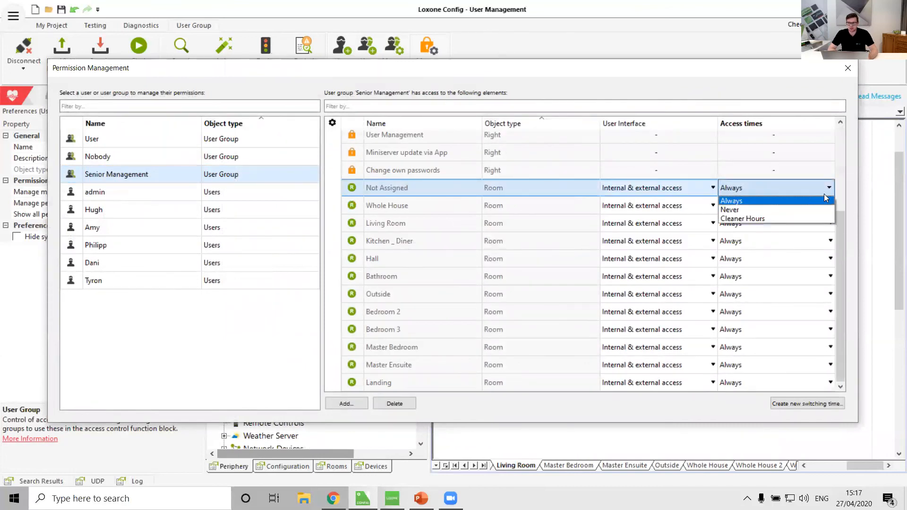
{"action": "left_click", "coordinate": [520, 205]}
{"action": "left_click", "coordinate": [385, 218]}
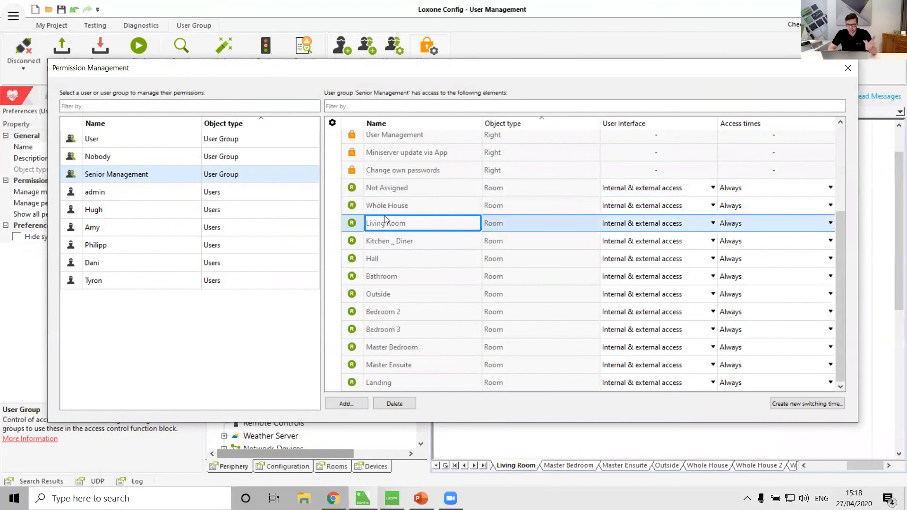
{"action": "left_click", "coordinate": [408, 294]}
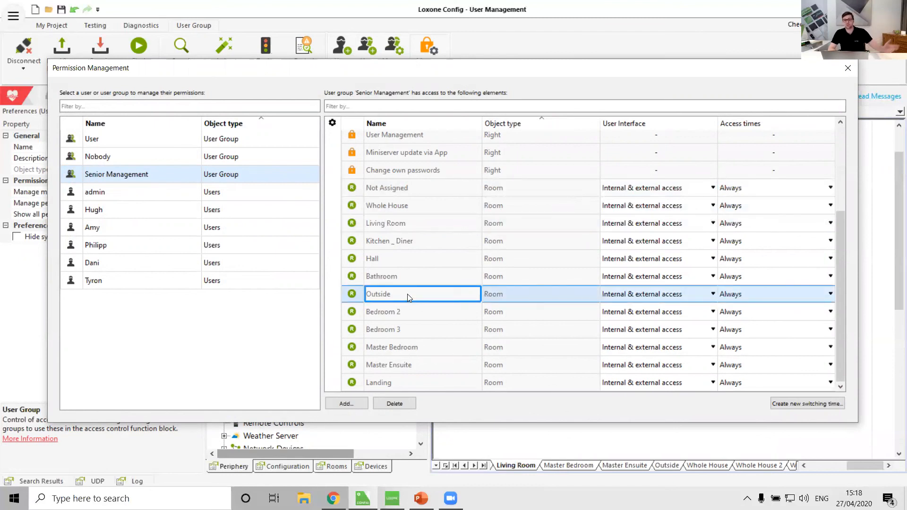
{"action": "left_click", "coordinate": [830, 294]}
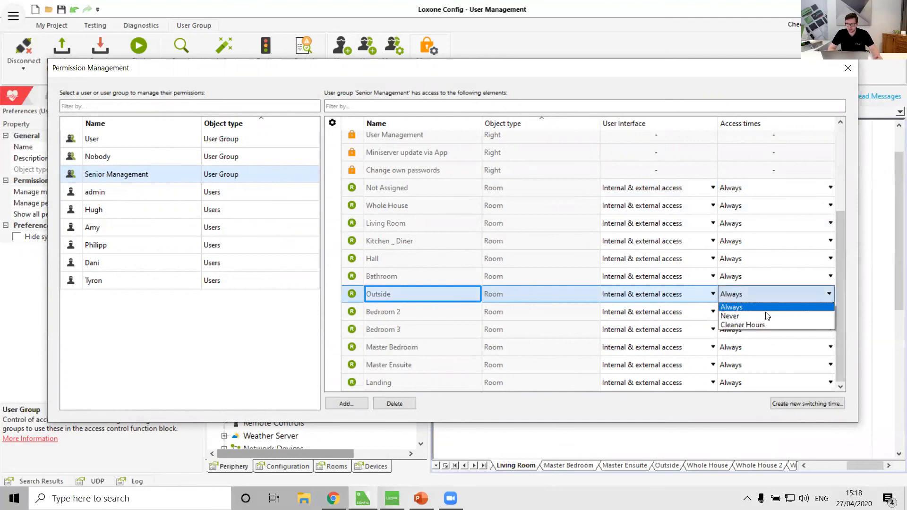
{"action": "left_click", "coordinate": [767, 325]}
{"action": "left_click", "coordinate": [431, 326]}
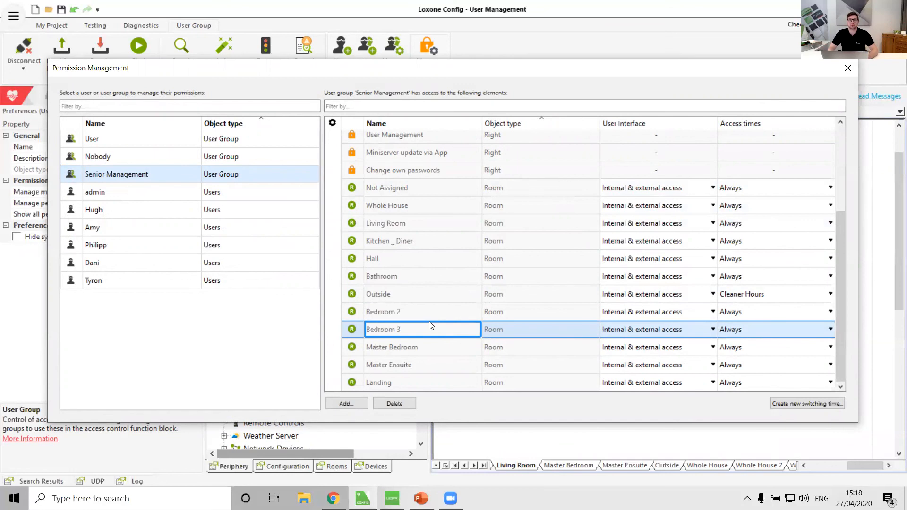
{"action": "left_click", "coordinate": [853, 69]}
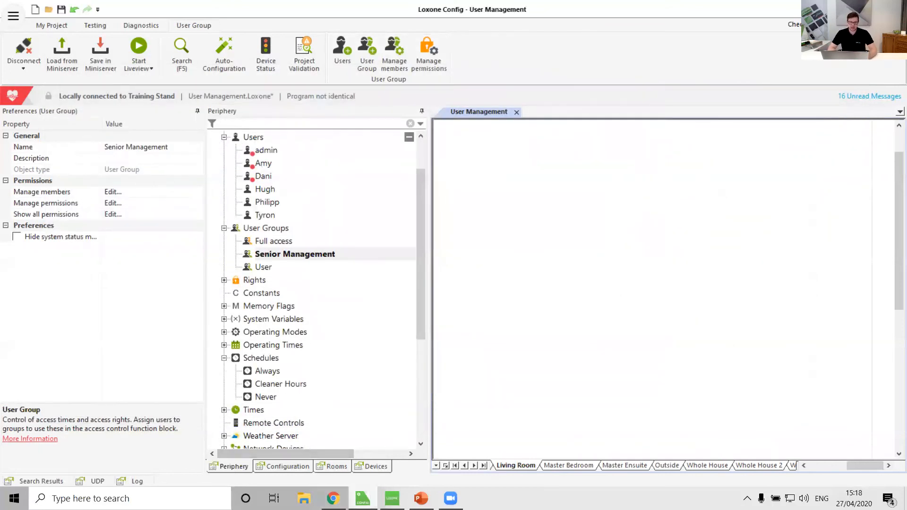
Step: Open the Loxone Public Beta page in a new Chrome window and review the Loxone Config and Loxone App beta features
{"action": "left_click", "coordinate": [421, 498]}
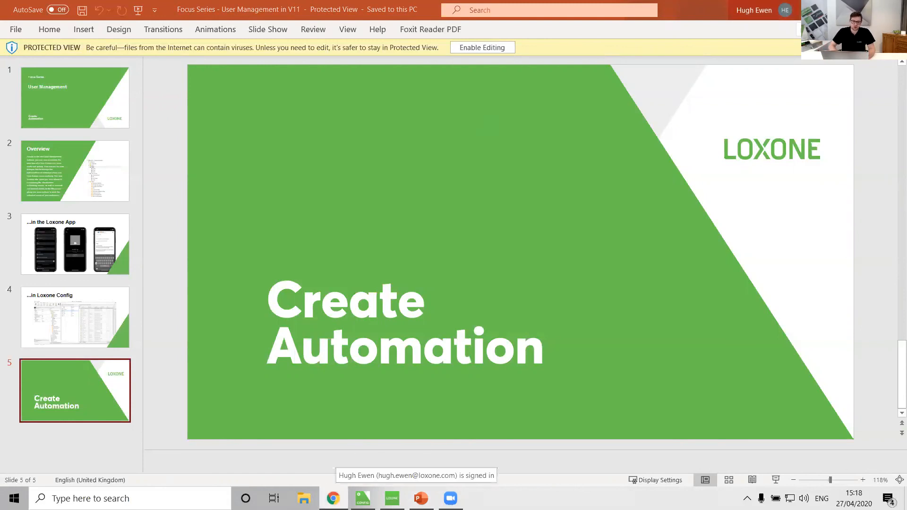
{"action": "right_click", "coordinate": [334, 498]}
{"action": "left_click", "coordinate": [306, 433]}
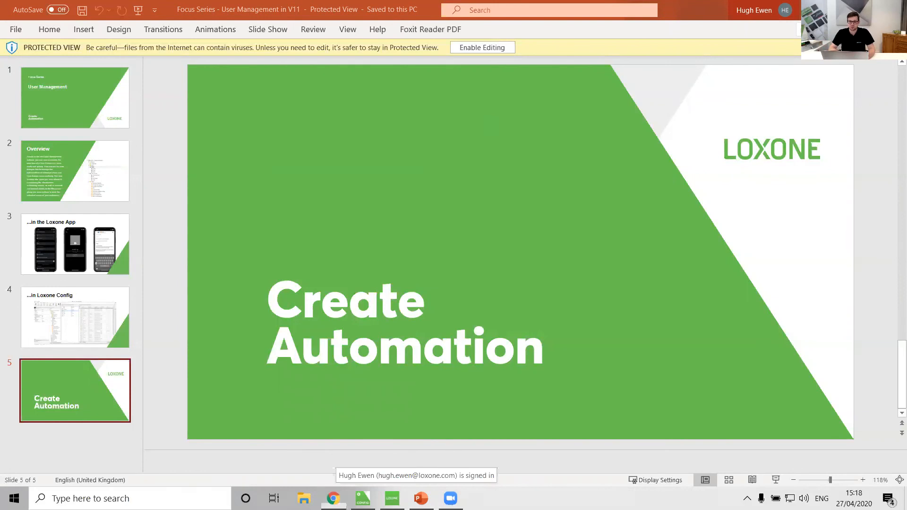
{"action": "type", "text": "publi"}
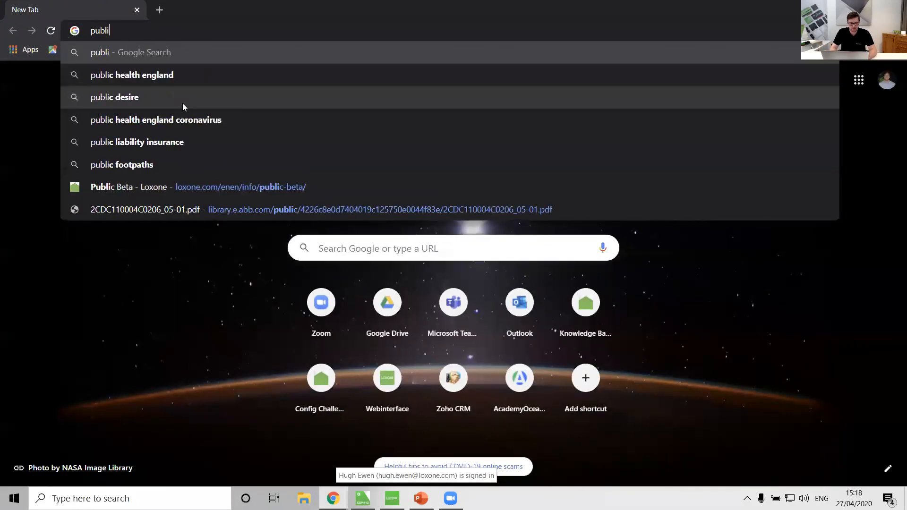
{"action": "left_click", "coordinate": [213, 185]}
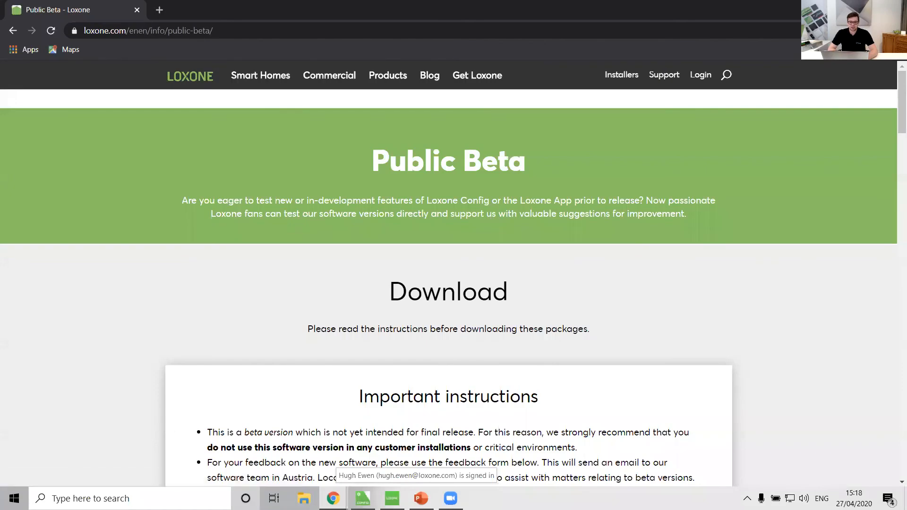
{"action": "scroll", "coordinate": [235, 296], "scroll_direction": "down", "scroll_amount": 5}
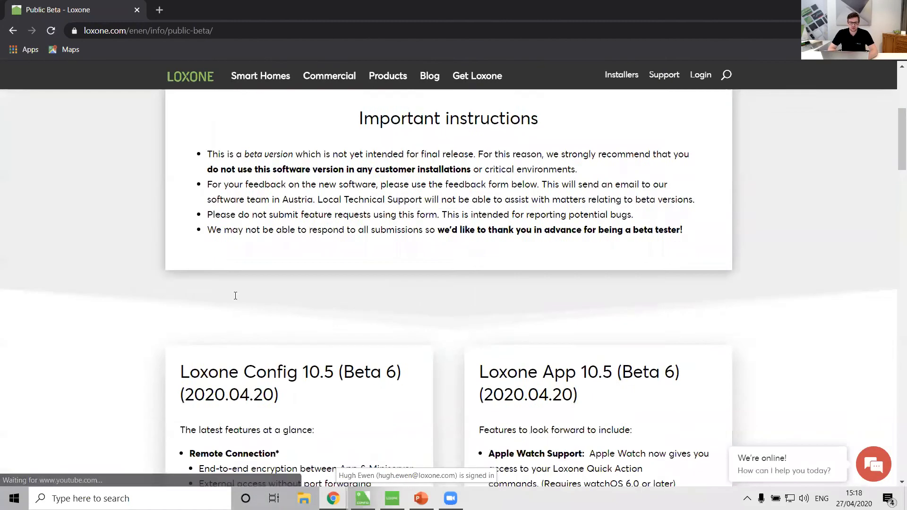
{"action": "scroll", "coordinate": [236, 296], "scroll_direction": "down", "scroll_amount": 6}
{"action": "scroll", "coordinate": [236, 296], "scroll_direction": "up", "scroll_amount": 3}
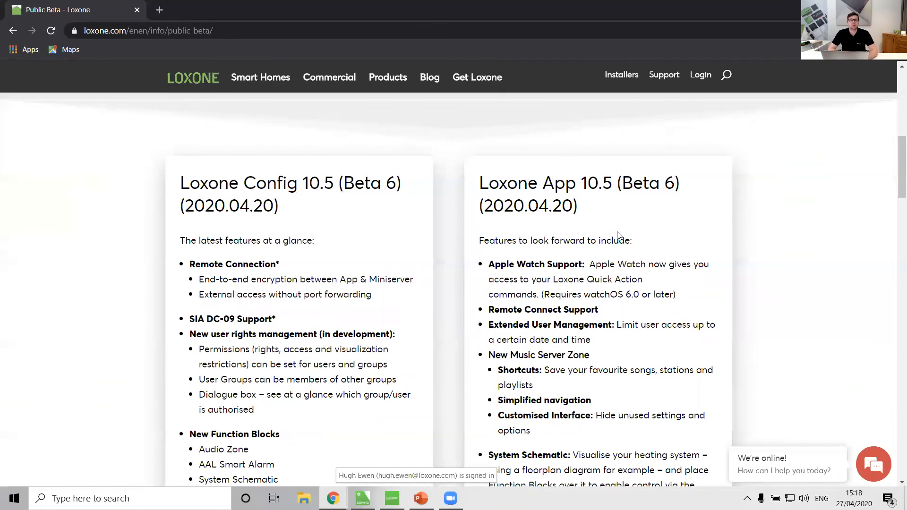